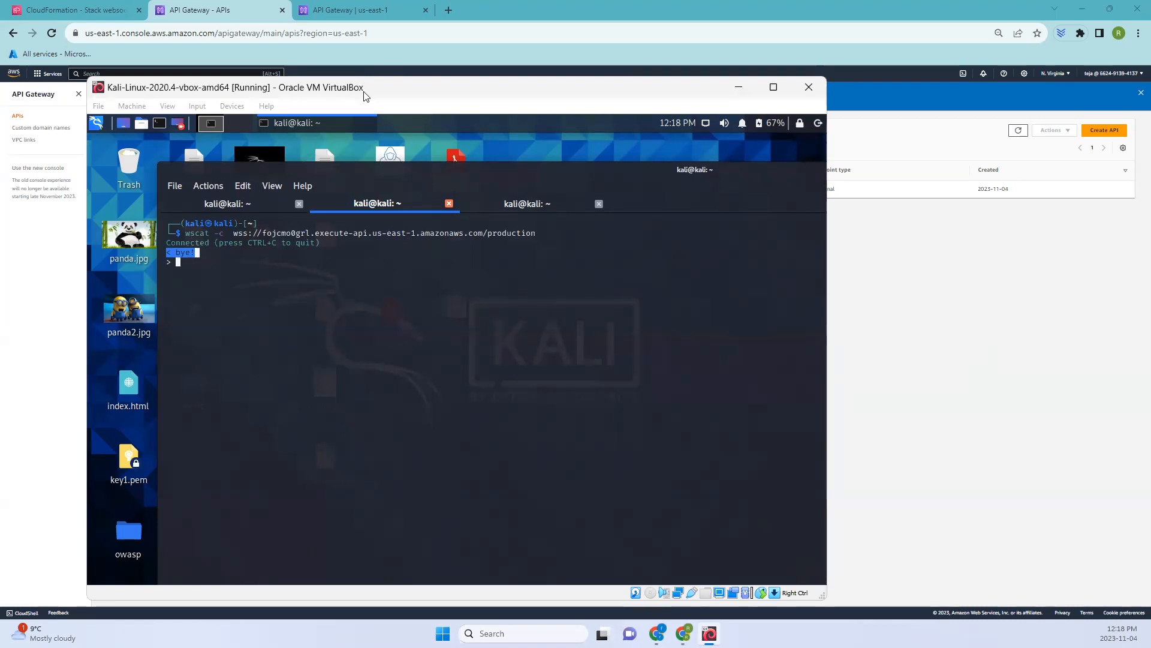
# Review the wscat WebSocket sessions in the terminal tabs of the Kali virtual machine
pyautogui.moveTo(341, 94); pyautogui.dragTo(457, 96)
pyautogui.click(341, 289)
pyautogui.click(360, 207)
pyautogui.moveTo(294, 254); pyautogui.dragTo(522, 254)
pyautogui.click(498, 207)
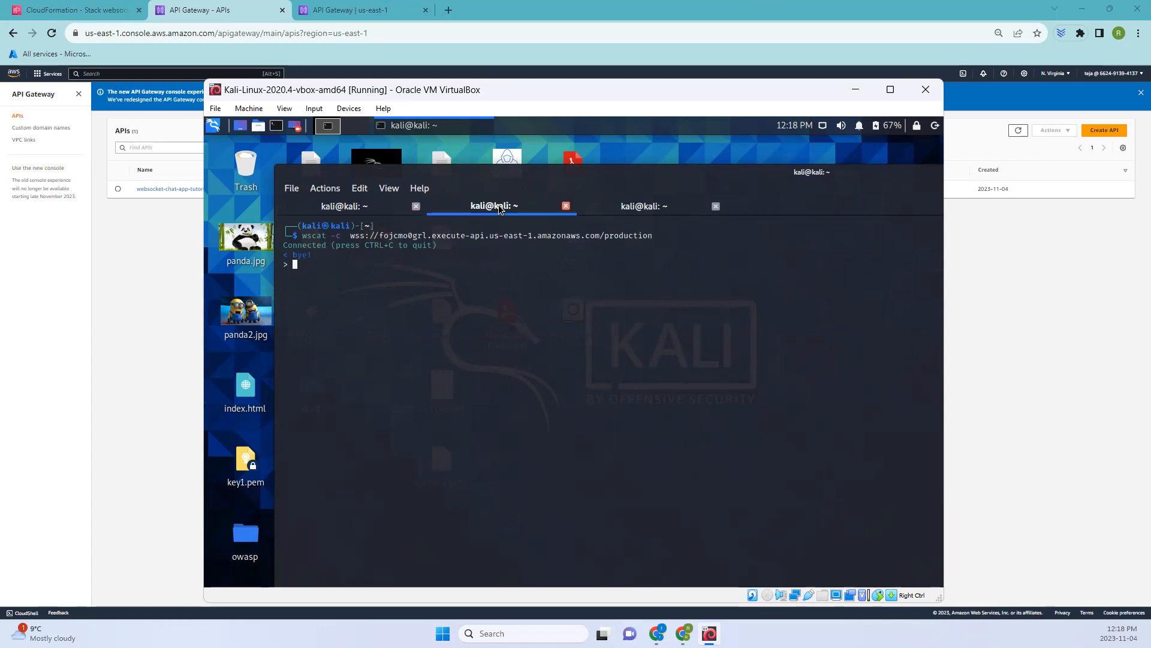
pyautogui.click(642, 207)
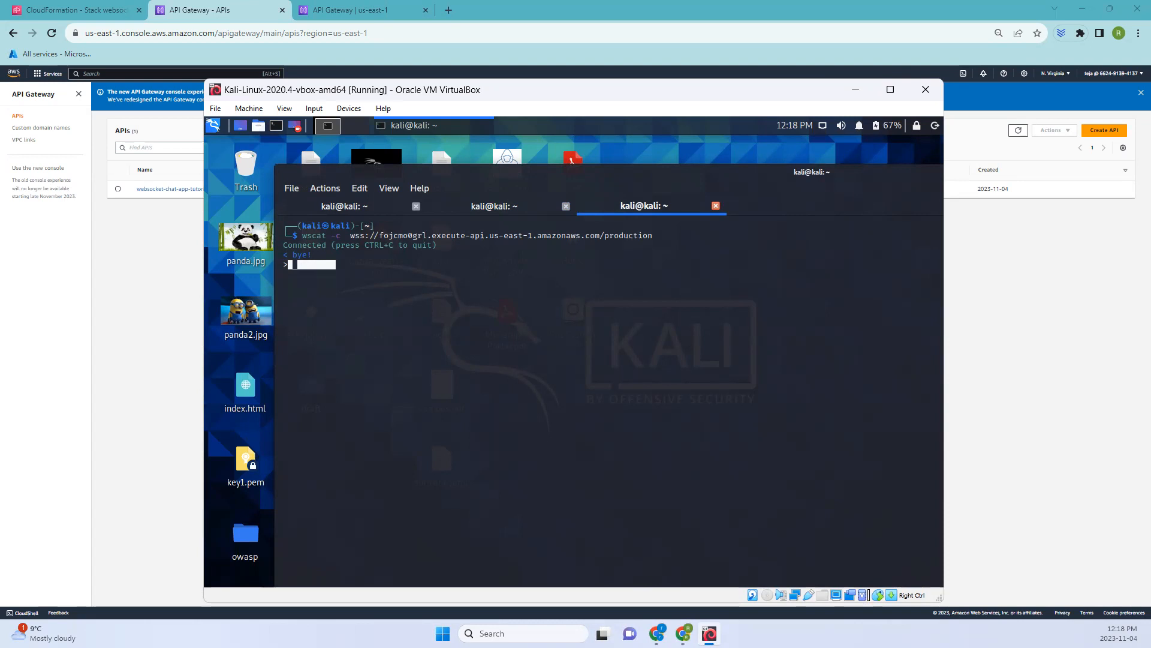
pyautogui.click(857, 91)
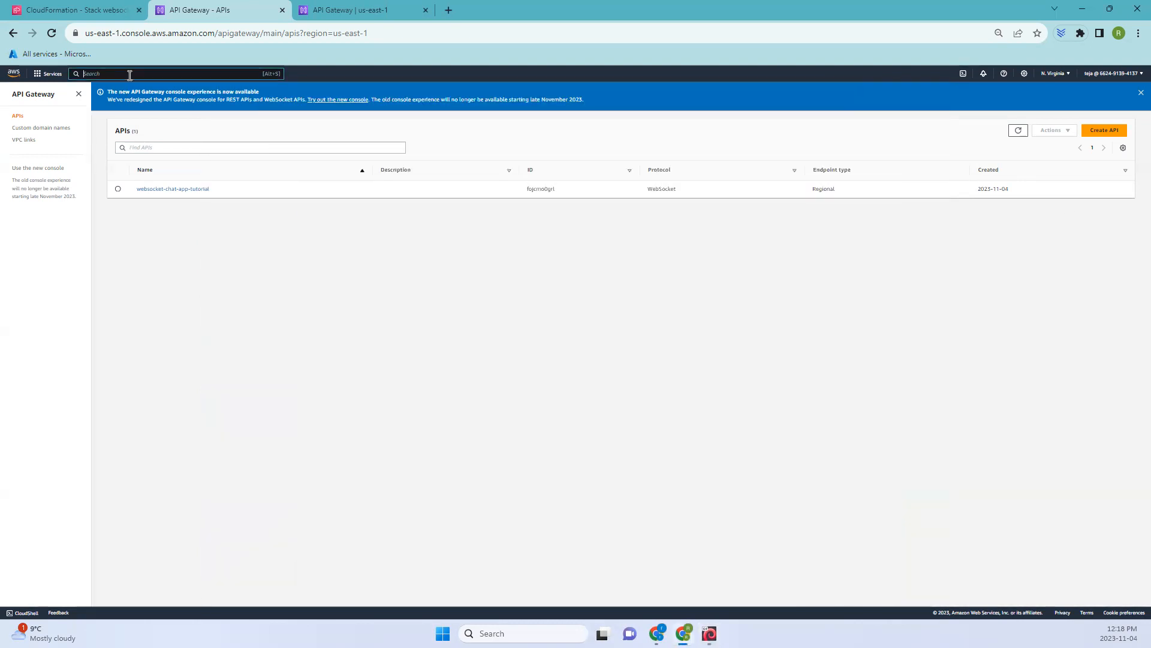
# Search the AWS services for CloudFormation and open its stacks page
pyautogui.write('cloudgo')
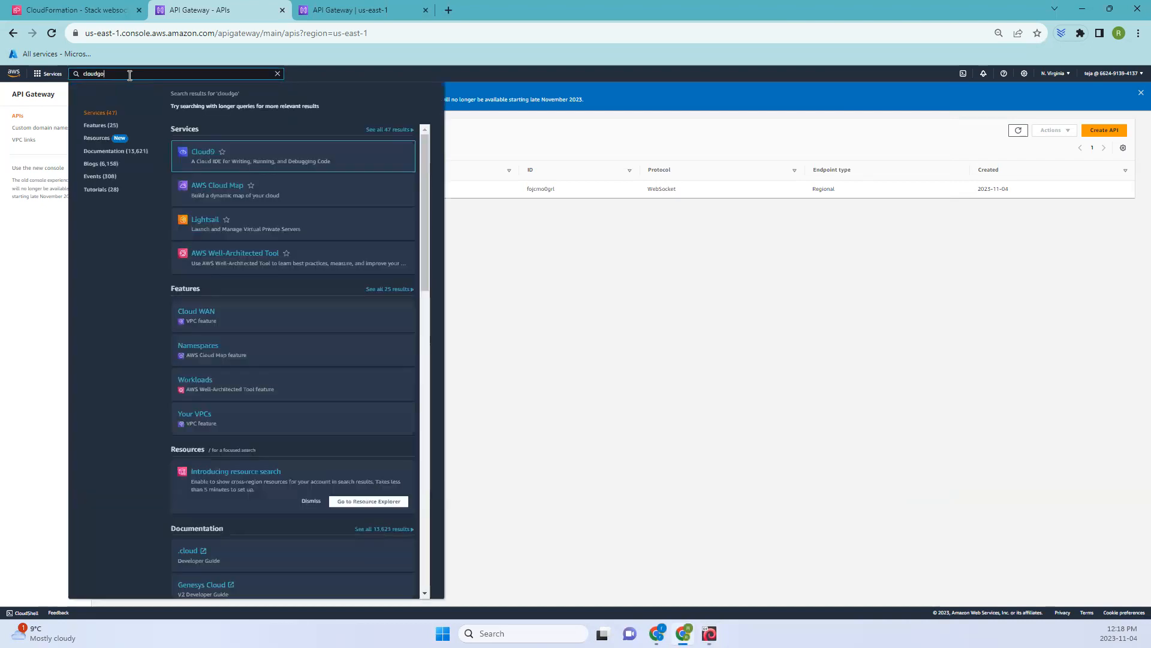
pyautogui.press('BackSpace')
pyautogui.press('BackSpace')
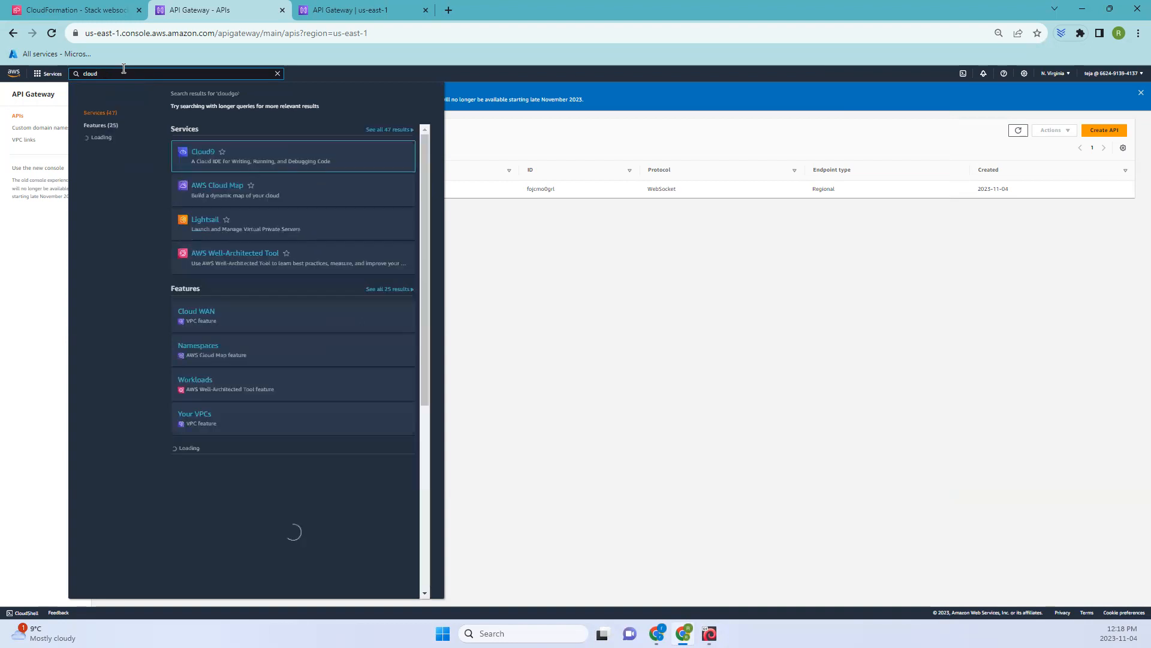
pyautogui.write('for')
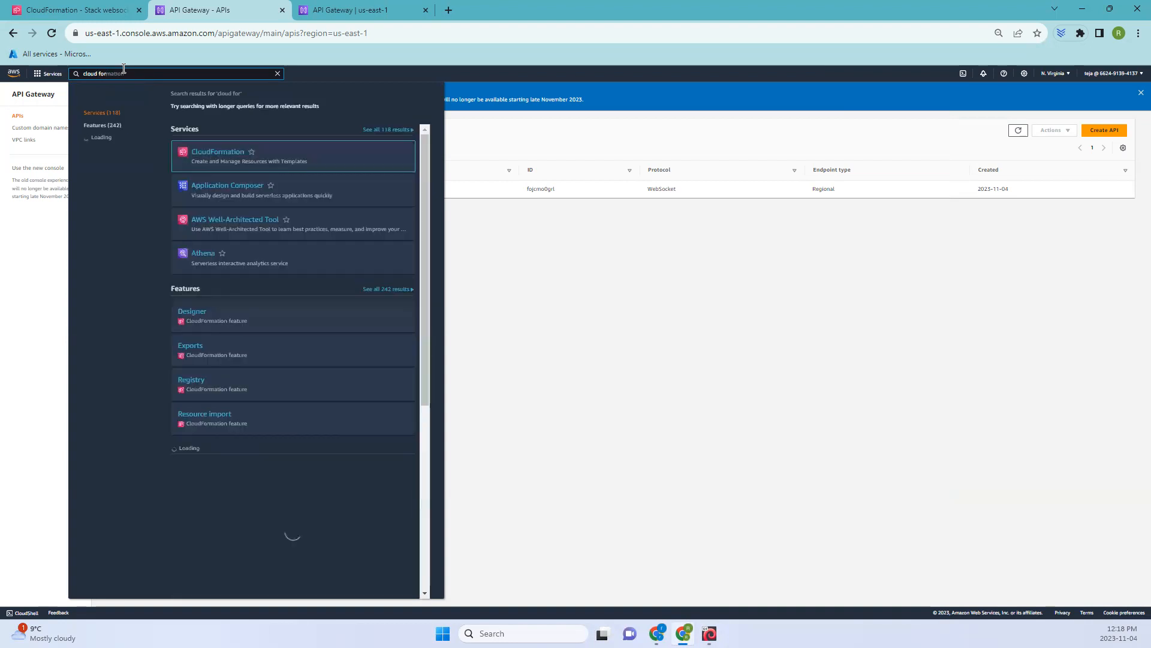
pyautogui.click(223, 153)
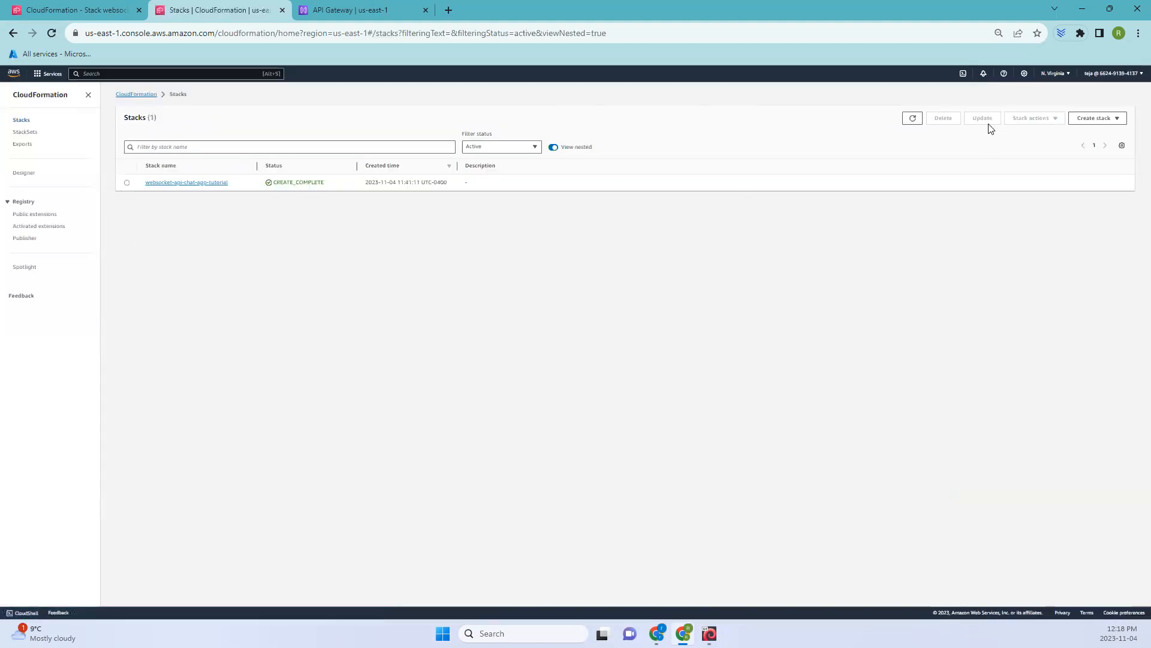
# Start a new CloudFormation stack from the uploaded template file starter.yaml
pyautogui.click(1107, 119)
pyautogui.click(1053, 132)
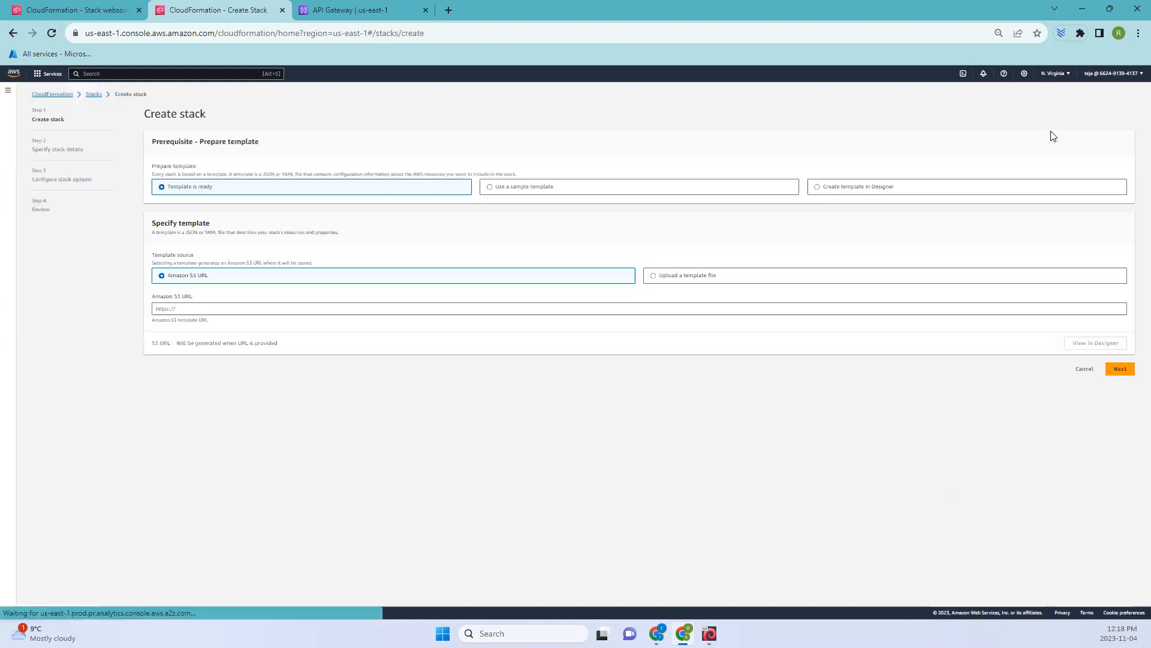
pyautogui.click(691, 280)
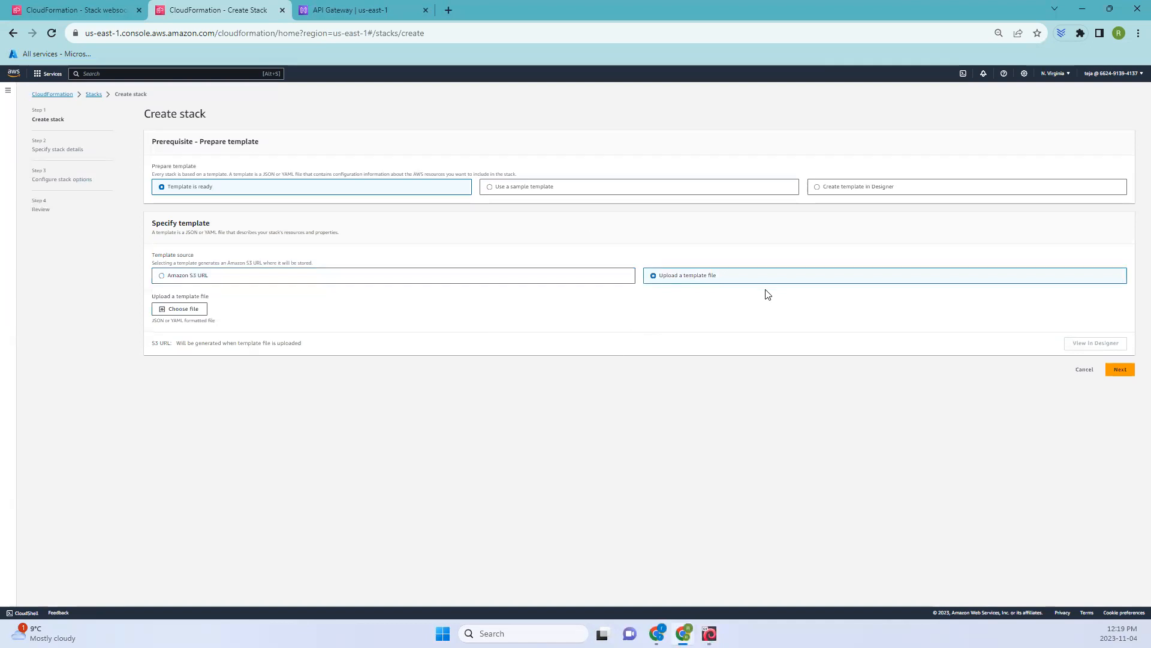
pyautogui.click(179, 311)
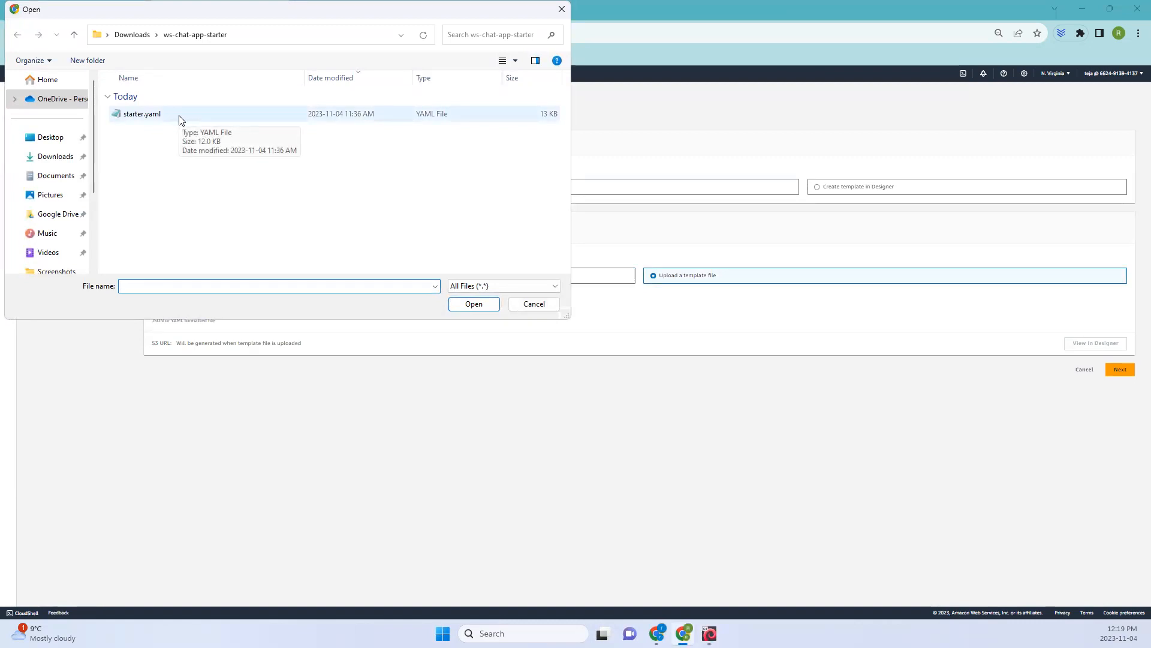
pyautogui.doubleClick(181, 119)
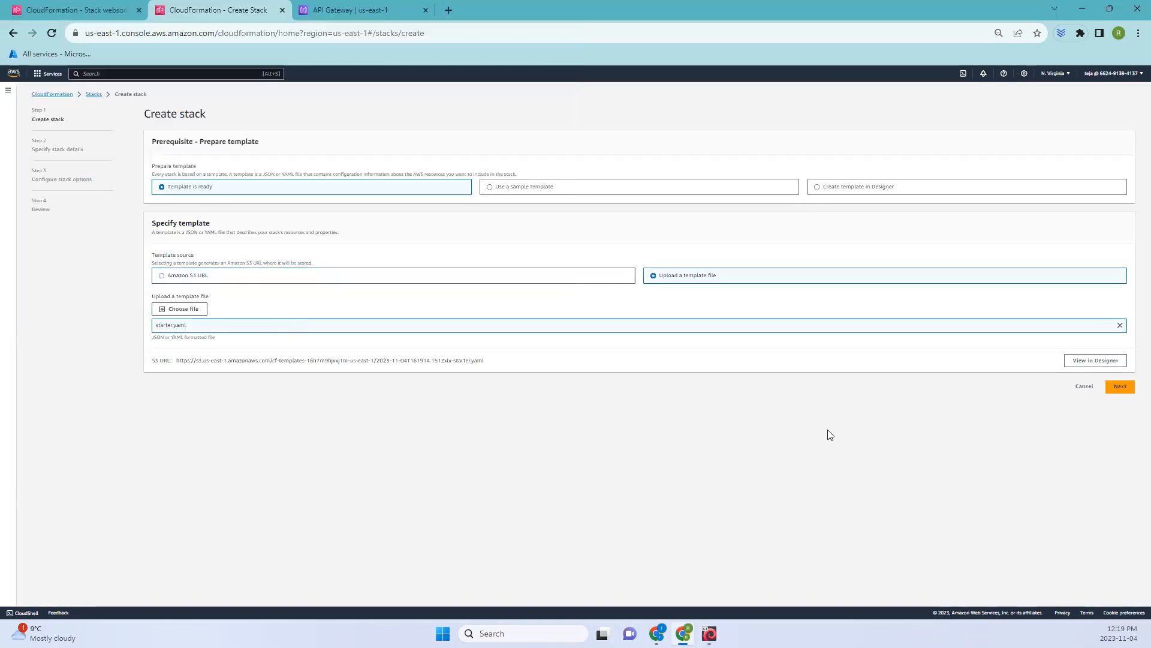
pyautogui.click(1118, 386)
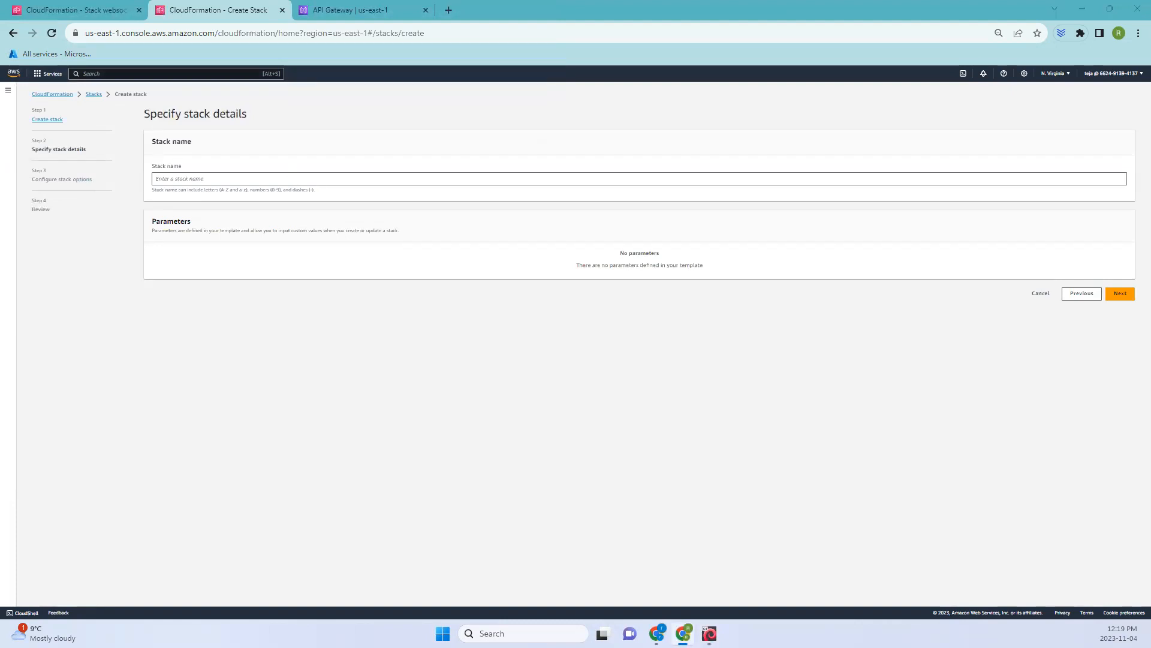
# Name the stack websocket-api-chat-app-tutorial, keep the default stack options, and acknowledge that CloudFormation might create IAM resources
pyautogui.click(307, 176)
pyautogui.write('websocket-api-chat-app-tutorial')
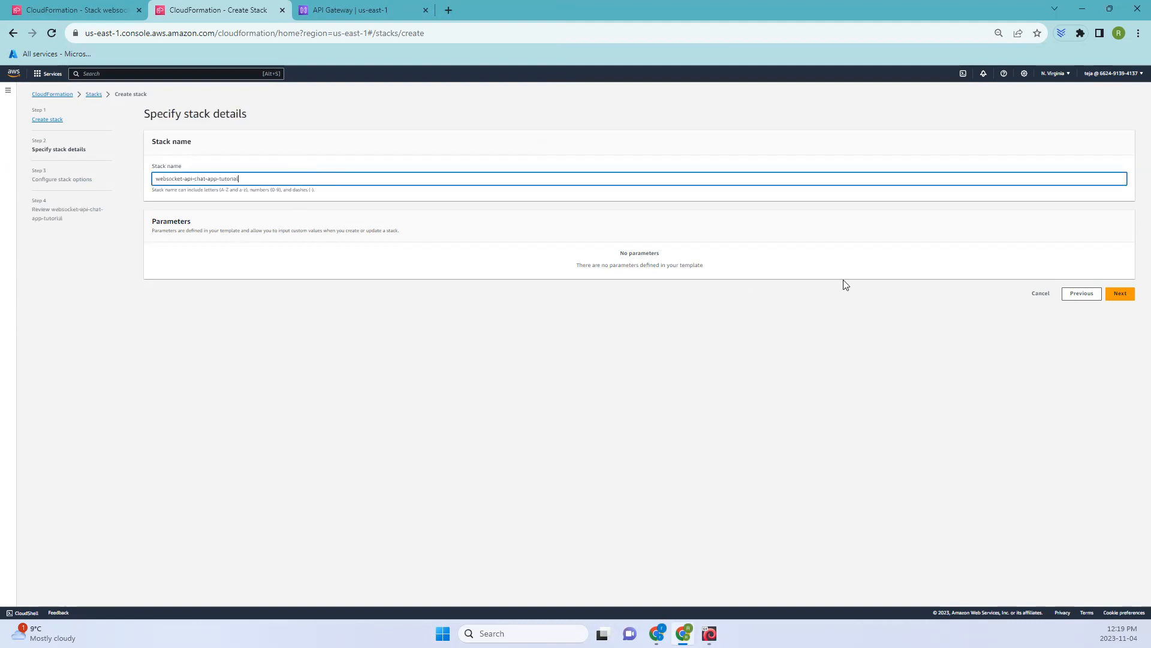
pyautogui.click(1124, 295)
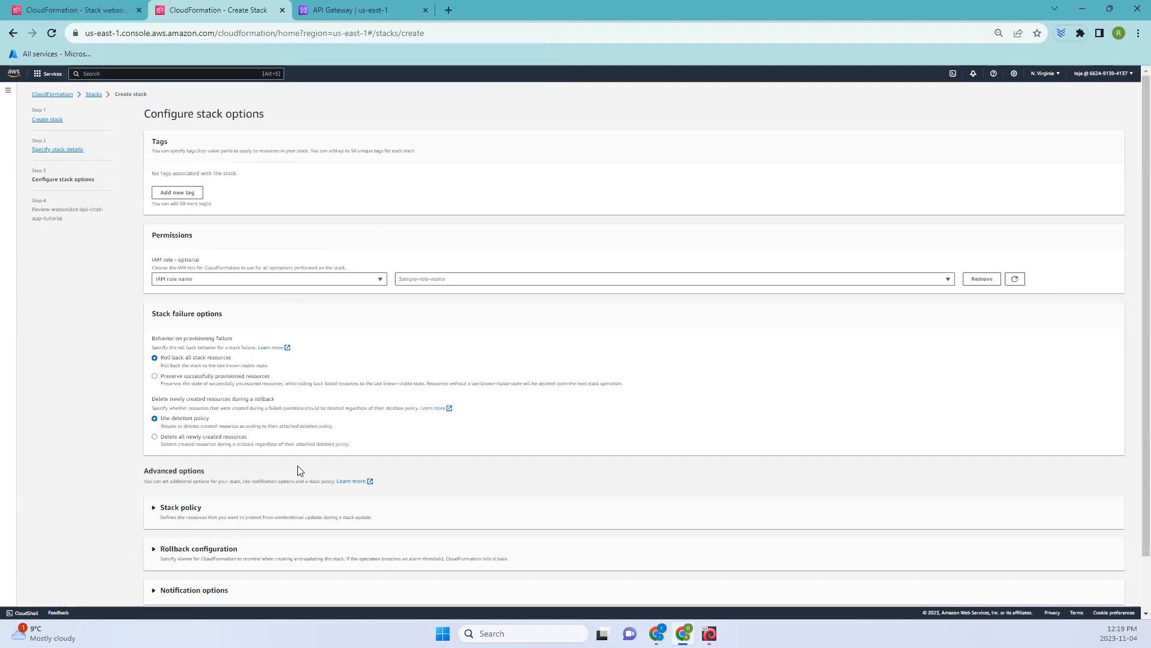
pyautogui.scroll(-1, 299, 470)
pyautogui.click(1110, 592)
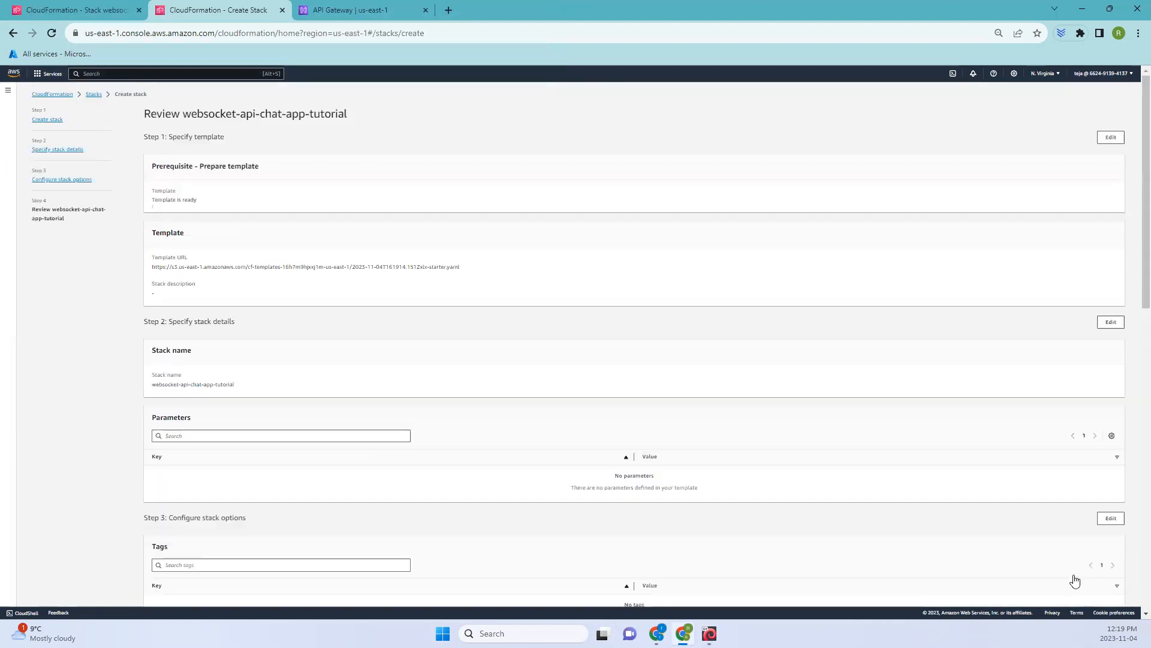
pyautogui.scroll(-15, 381, 432)
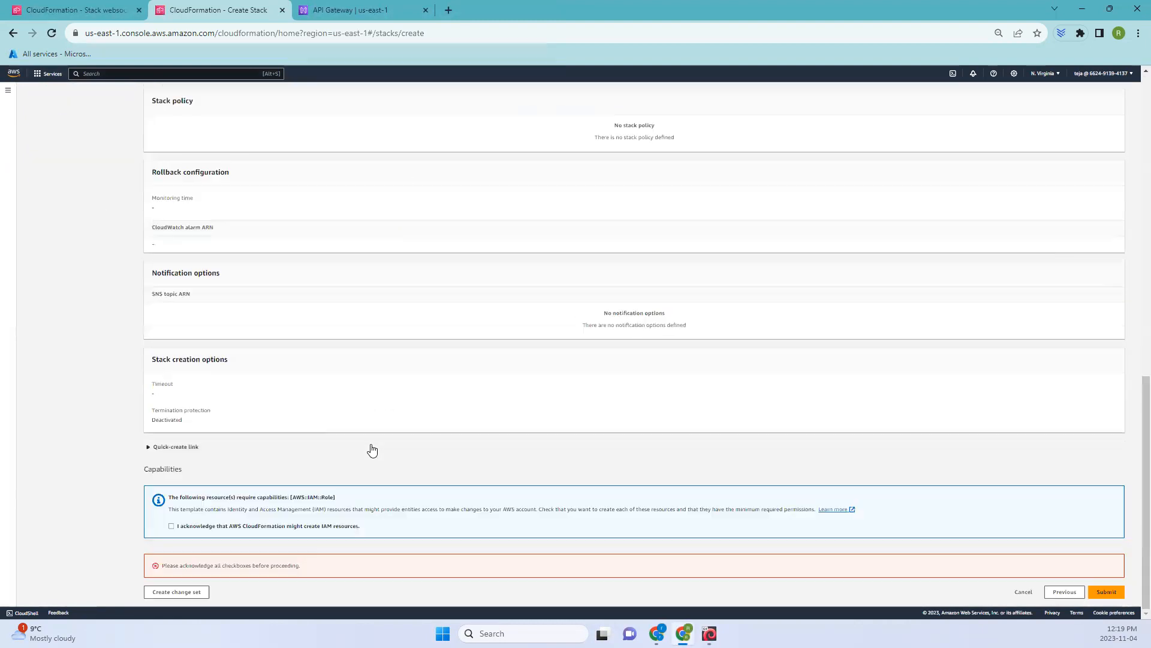
pyautogui.click(171, 526)
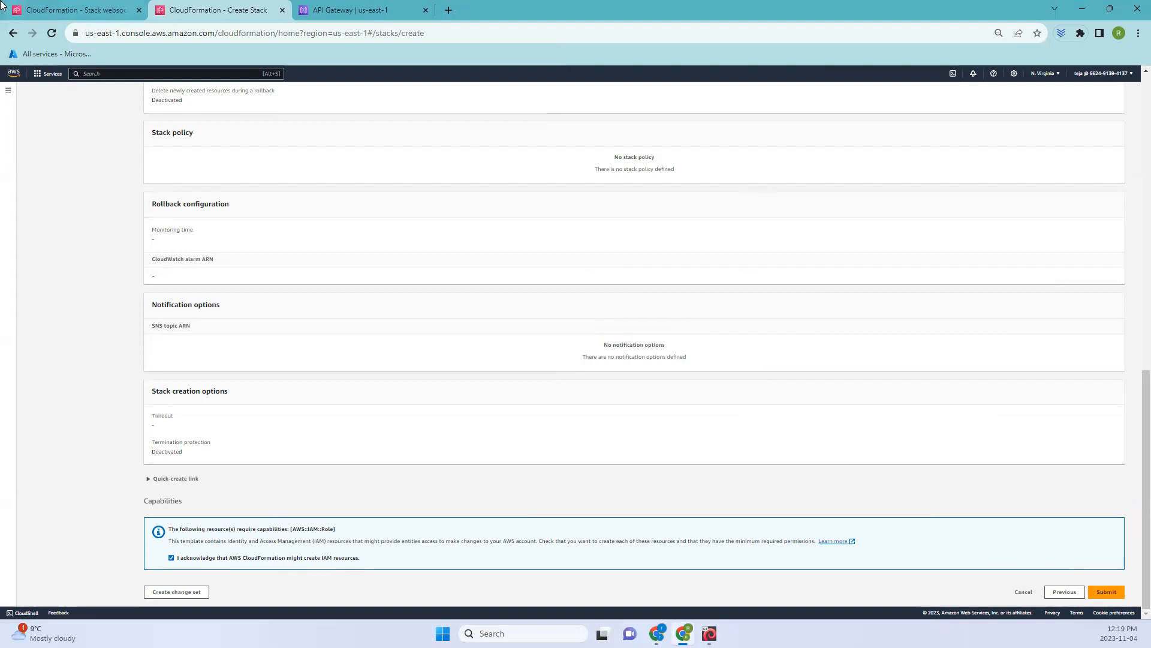
# Examine the creation event statuses of the existing websocket-api-chat-app-tutorial stack
pyautogui.click(66, 9)
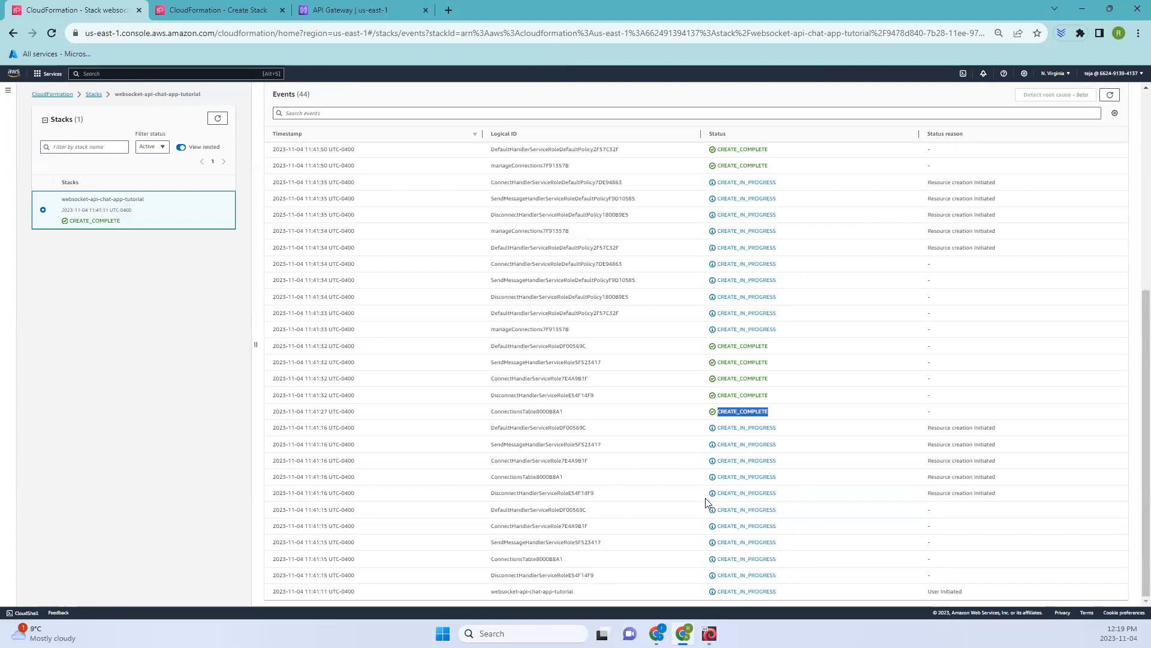
pyautogui.moveTo(802, 592); pyautogui.dragTo(697, 594)
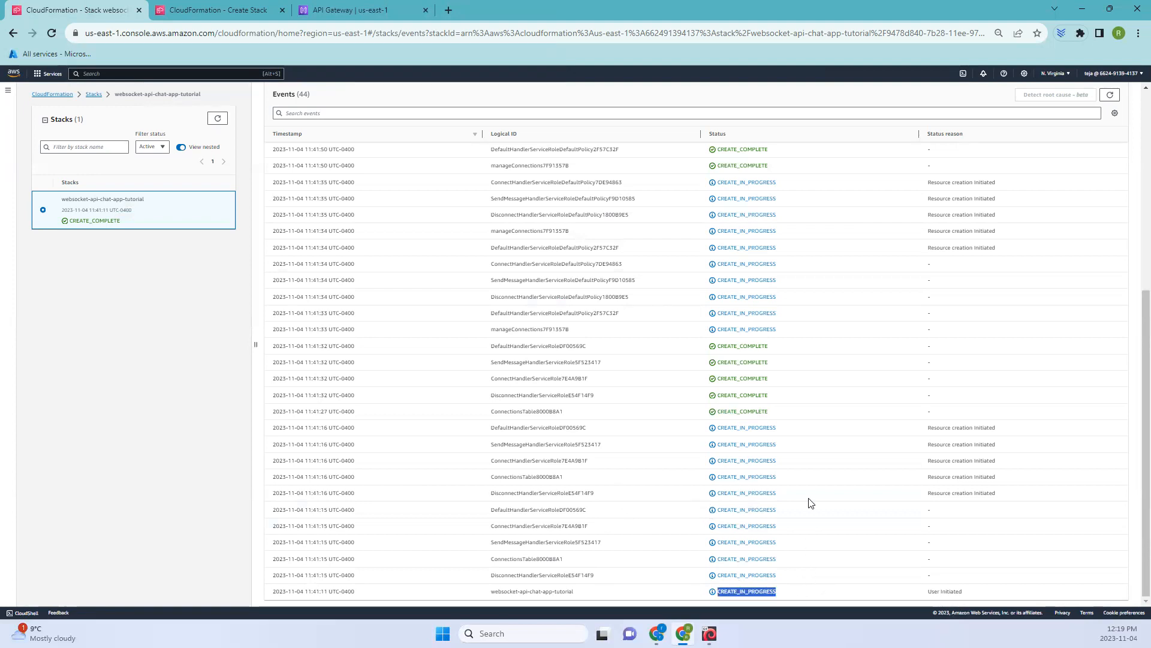
pyautogui.moveTo(793, 414); pyautogui.dragTo(696, 346)
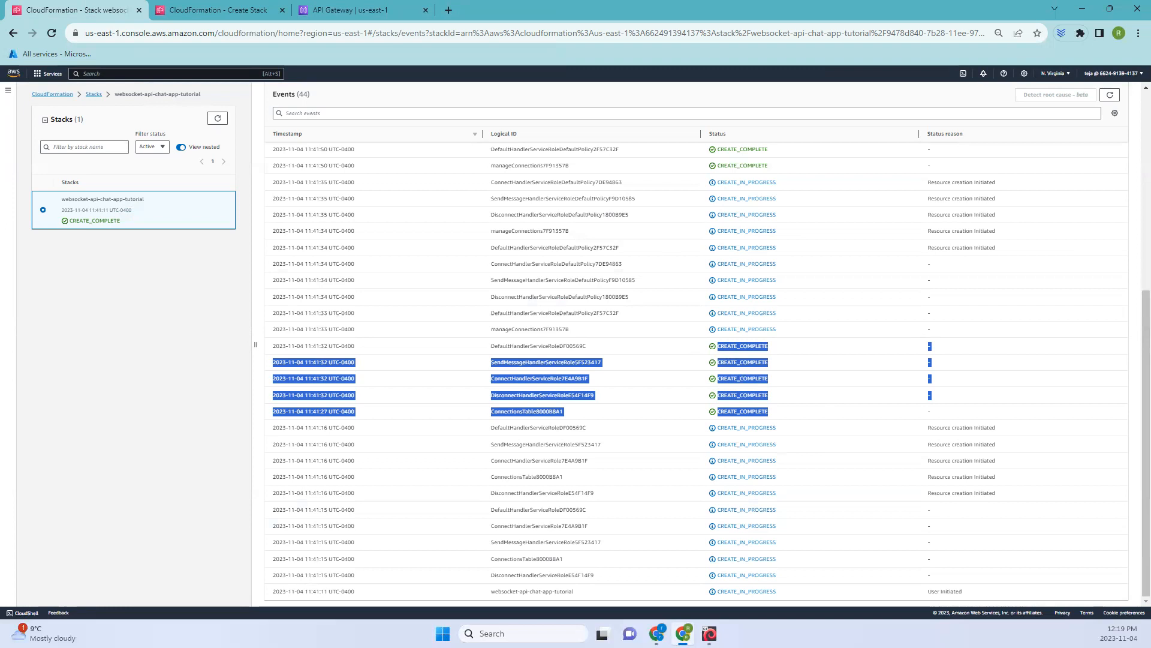
# Open the API Gateway service and start building a new WebSocket API
pyautogui.click(239, 10)
pyautogui.click(188, 73)
pyautogui.write('api gate')
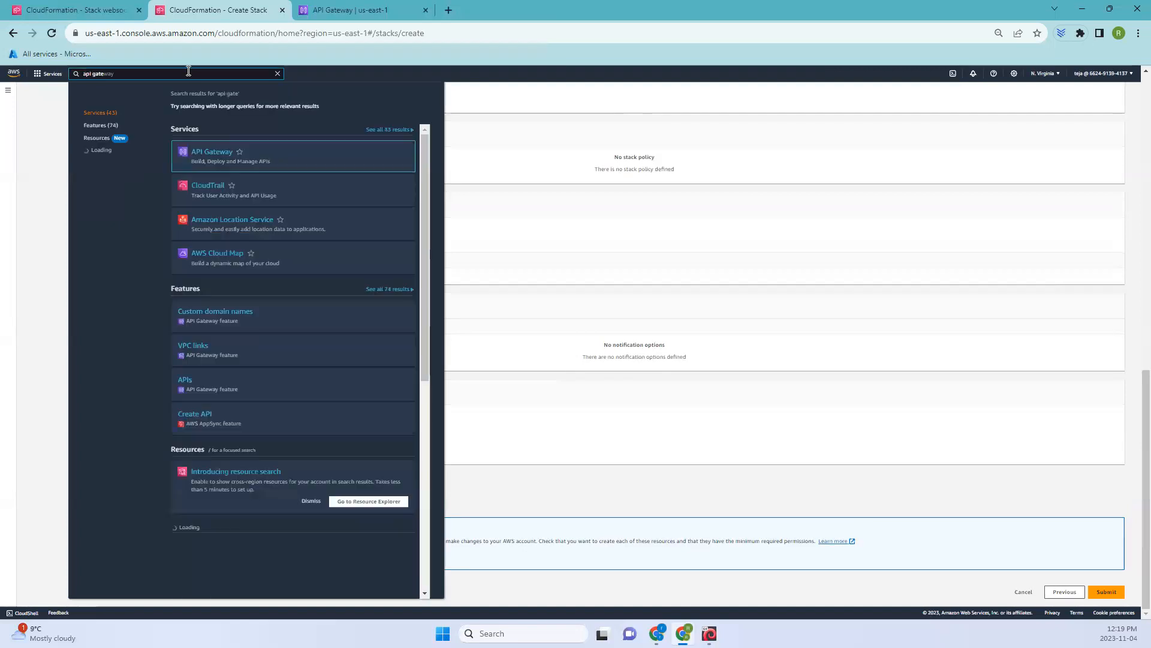
pyautogui.click(228, 154)
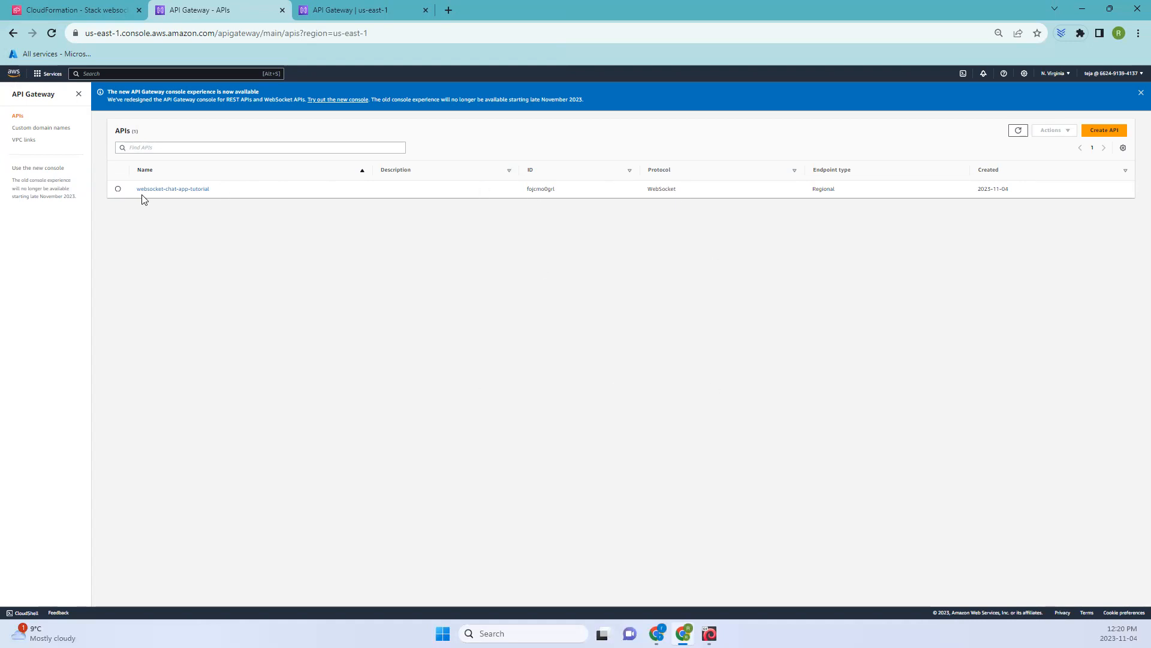
pyautogui.click(1104, 130)
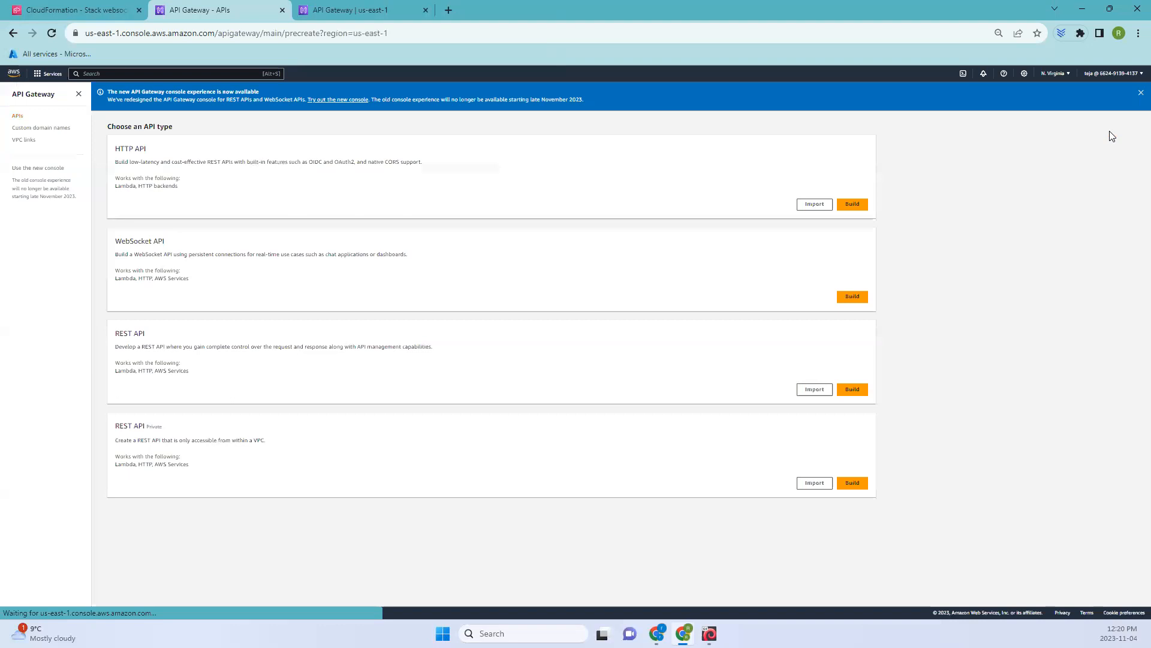
pyautogui.click(43, 10)
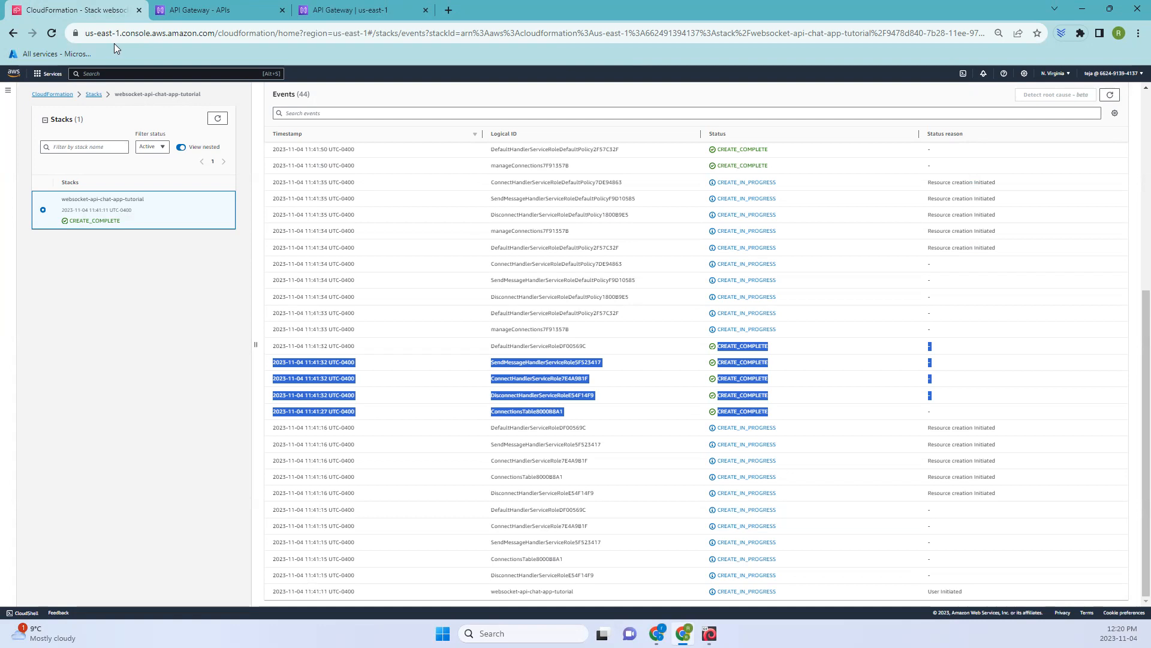
pyautogui.click(212, 12)
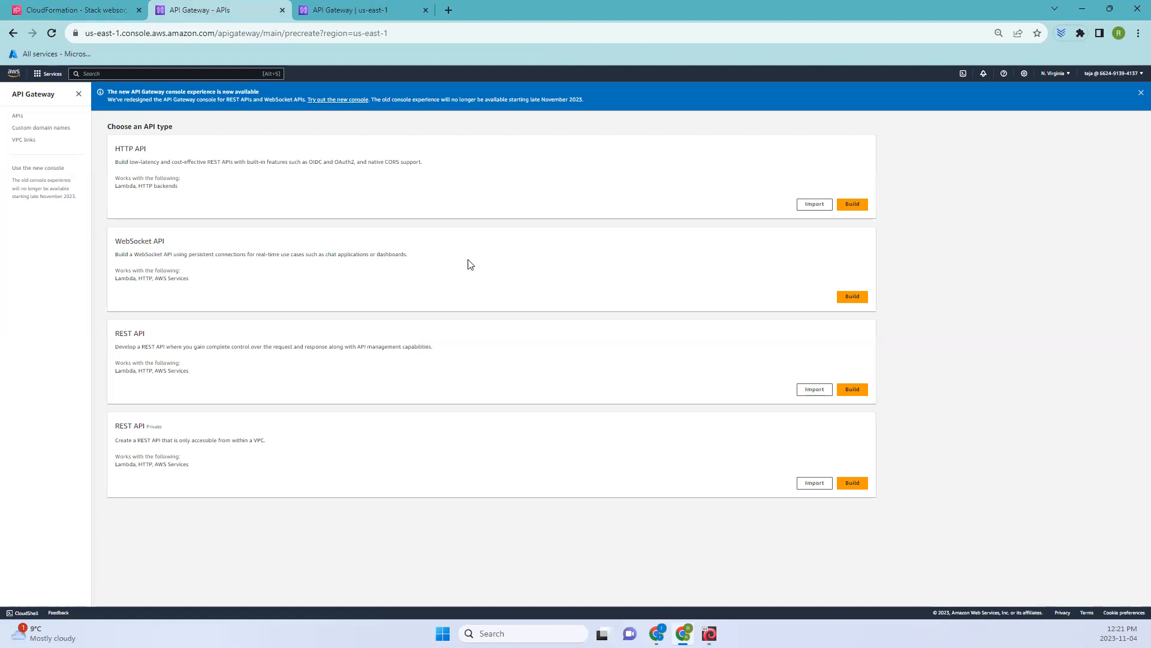
pyautogui.click(861, 297)
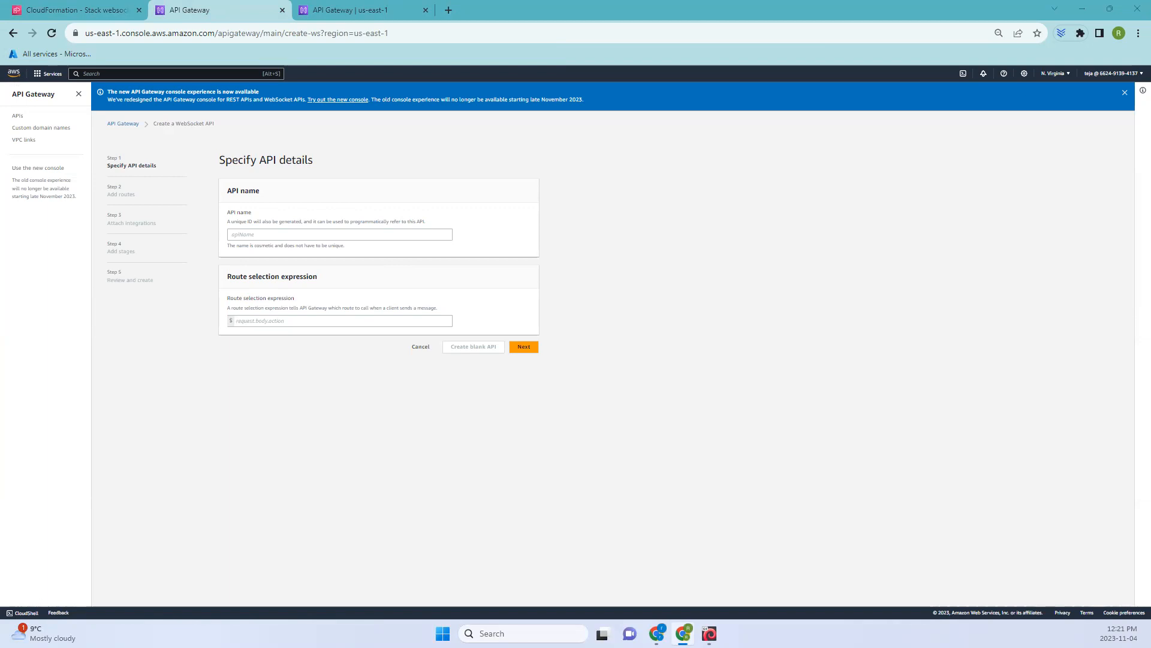
# Name the API websocket-chat-app-tutorial, set its route selection expression to request.body.action, and continue to the routes
pyautogui.click(340, 234)
pyautogui.write('websocket-chat-app-tutorial')
pyautogui.click(422, 320)
pyautogui.write('request.body.action')
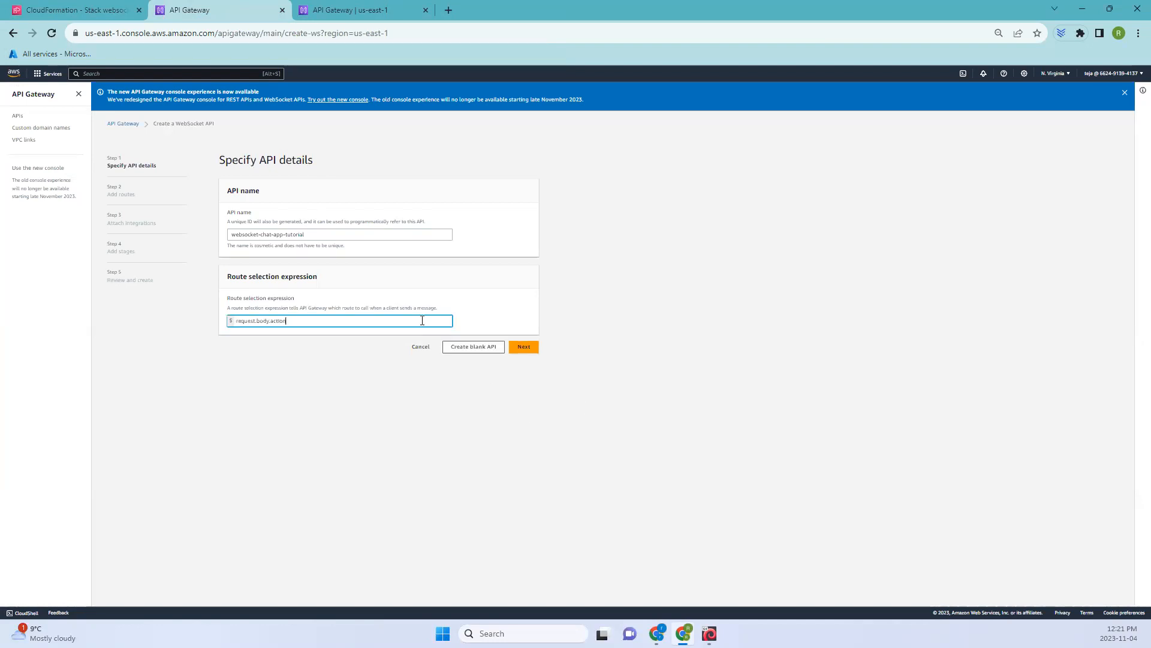
pyautogui.click(526, 349)
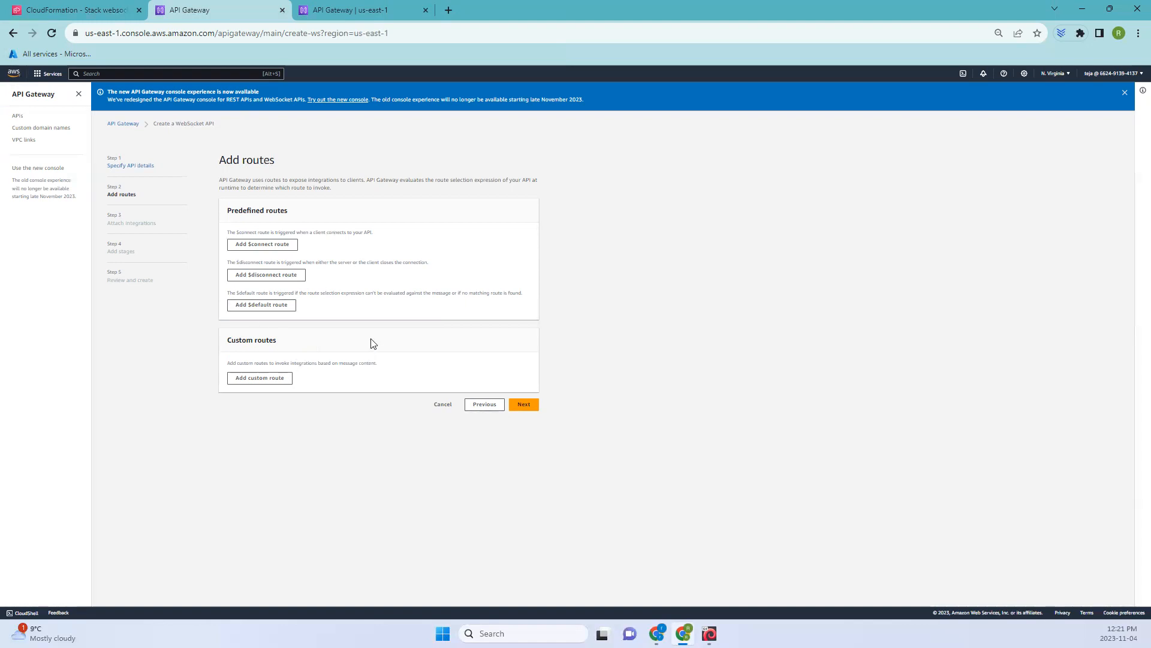
# Add the predefined $connect, $disconnect and $default routes to the WebSocket API
pyautogui.moveTo(226, 236); pyautogui.dragTo(393, 234)
pyautogui.click(230, 231)
pyautogui.moveTo(277, 232); pyautogui.dragTo(382, 234)
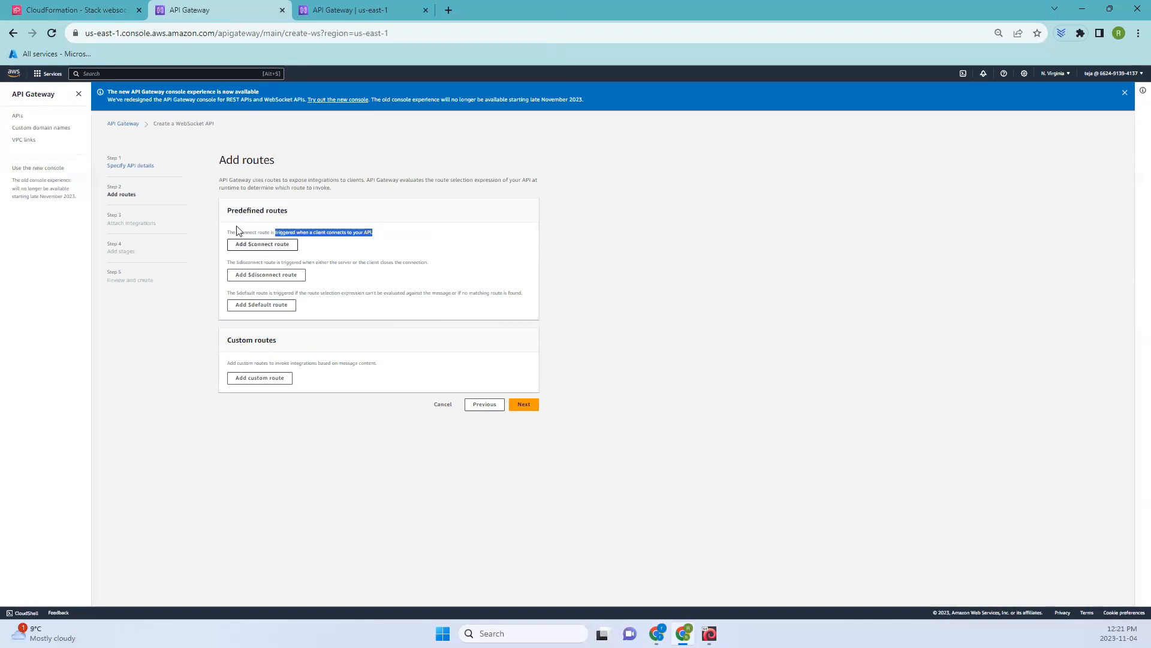
pyautogui.click(245, 248)
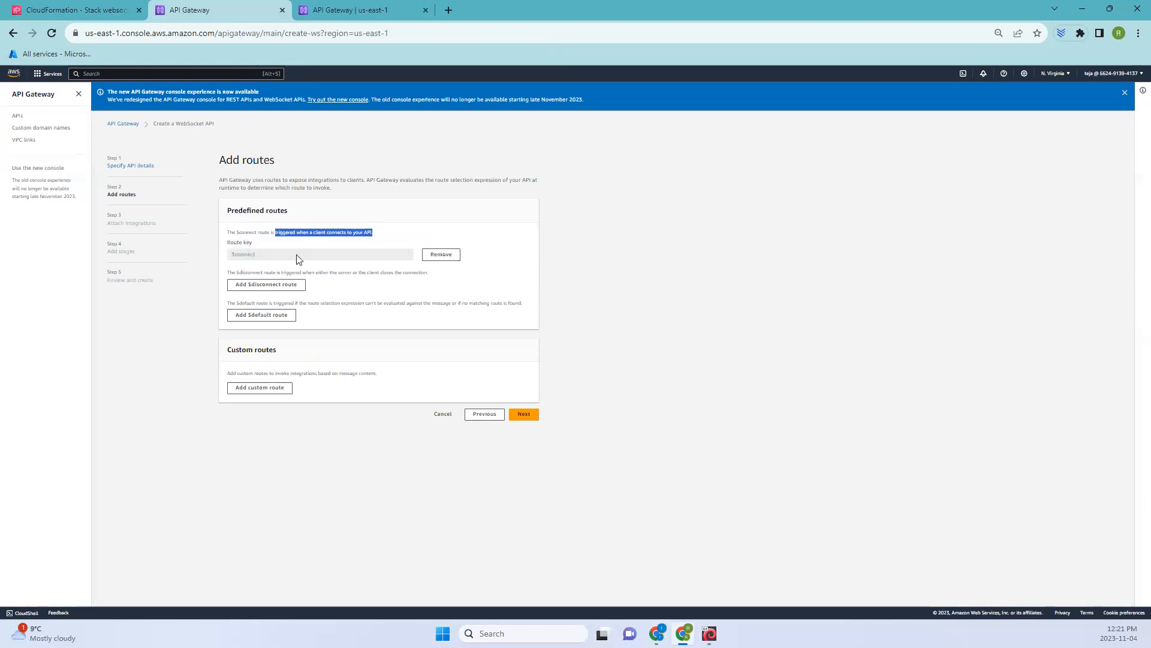
pyautogui.doubleClick(244, 254)
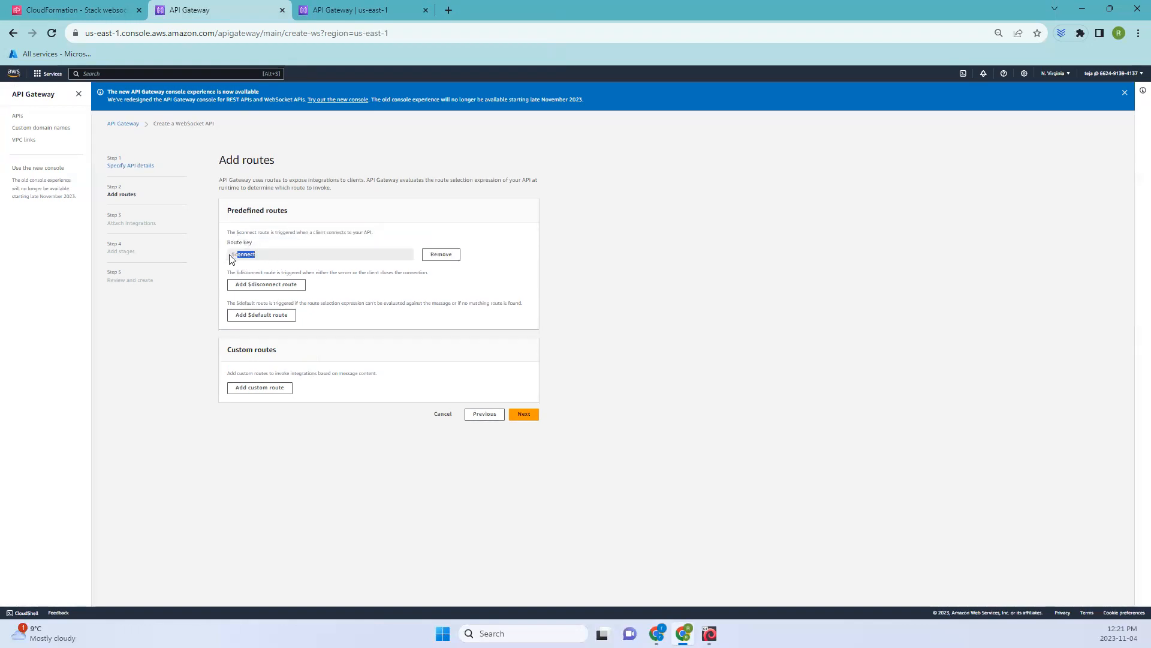
pyautogui.moveTo(235, 255); pyautogui.dragTo(265, 255)
pyautogui.click(239, 290)
pyautogui.click(245, 325)
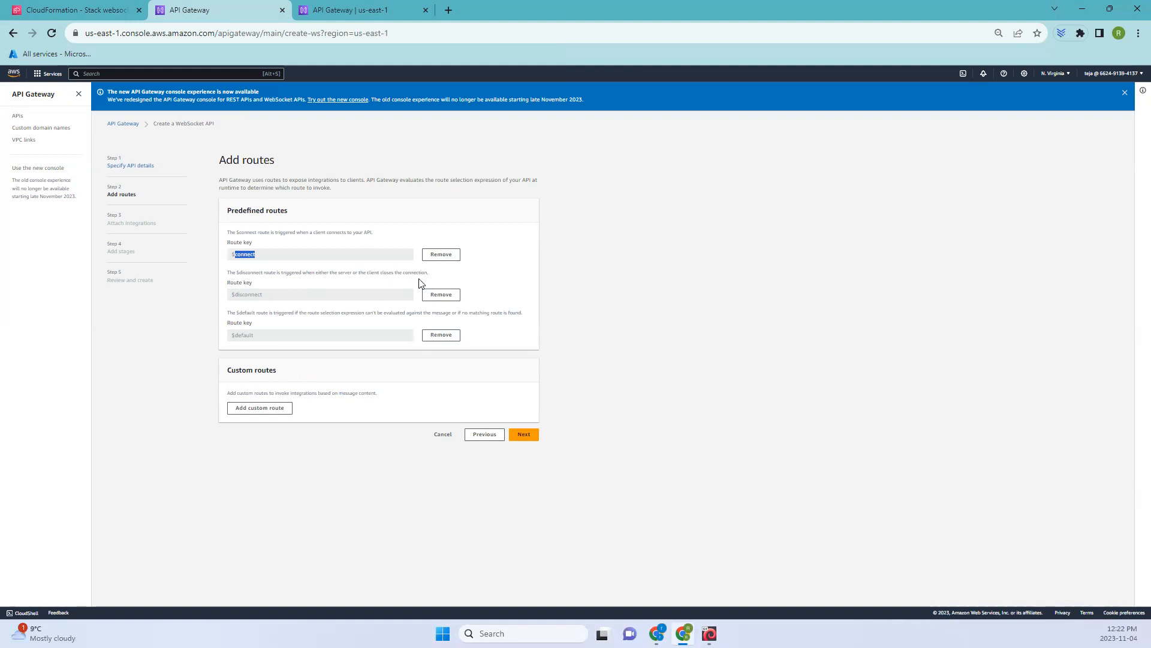
pyautogui.moveTo(229, 323); pyautogui.dragTo(254, 323)
pyautogui.moveTo(468, 312); pyautogui.dragTo(523, 317)
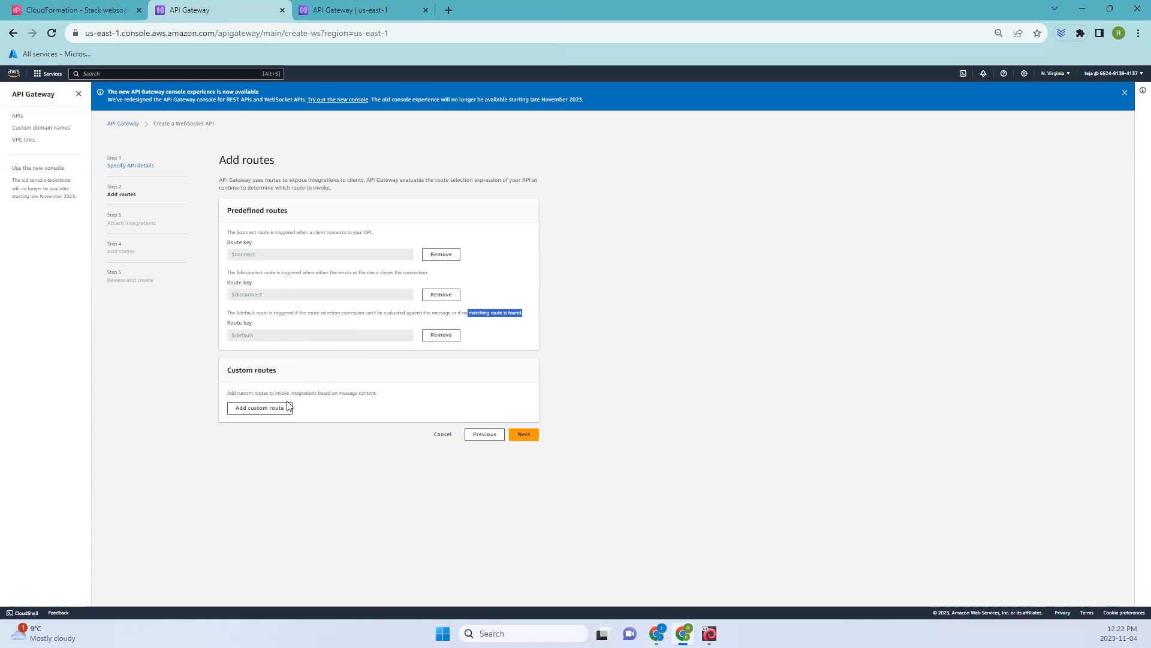
# Add a custom route with the key sendmessage and continue to attaching integrations
pyautogui.click(261, 408)
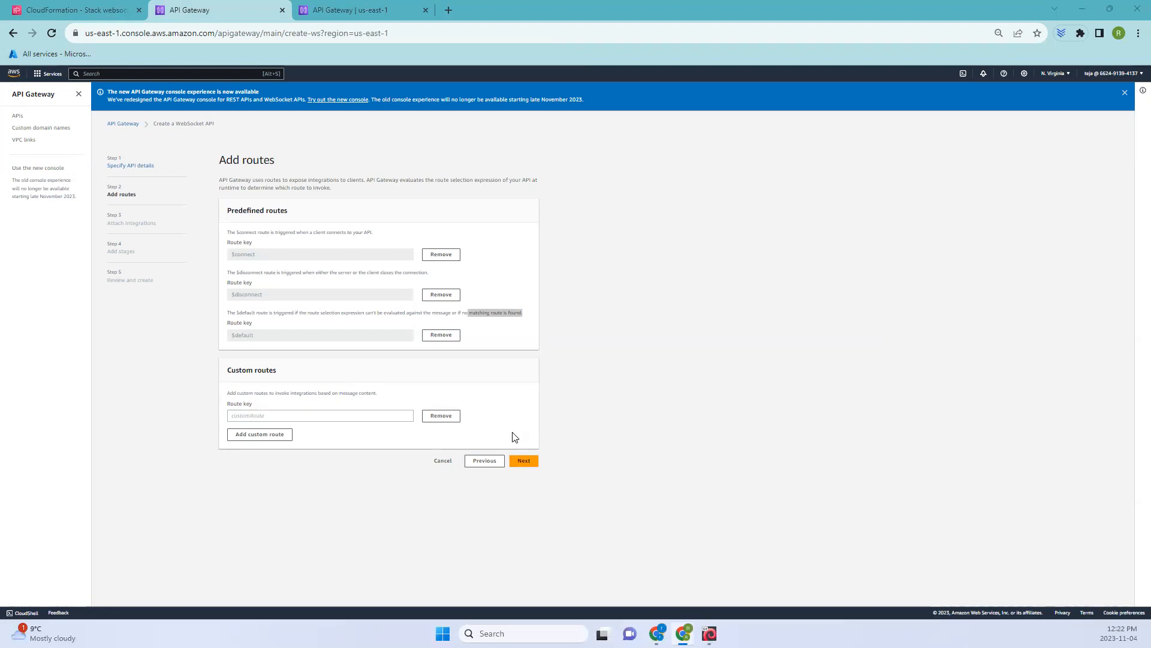
pyautogui.click(277, 413)
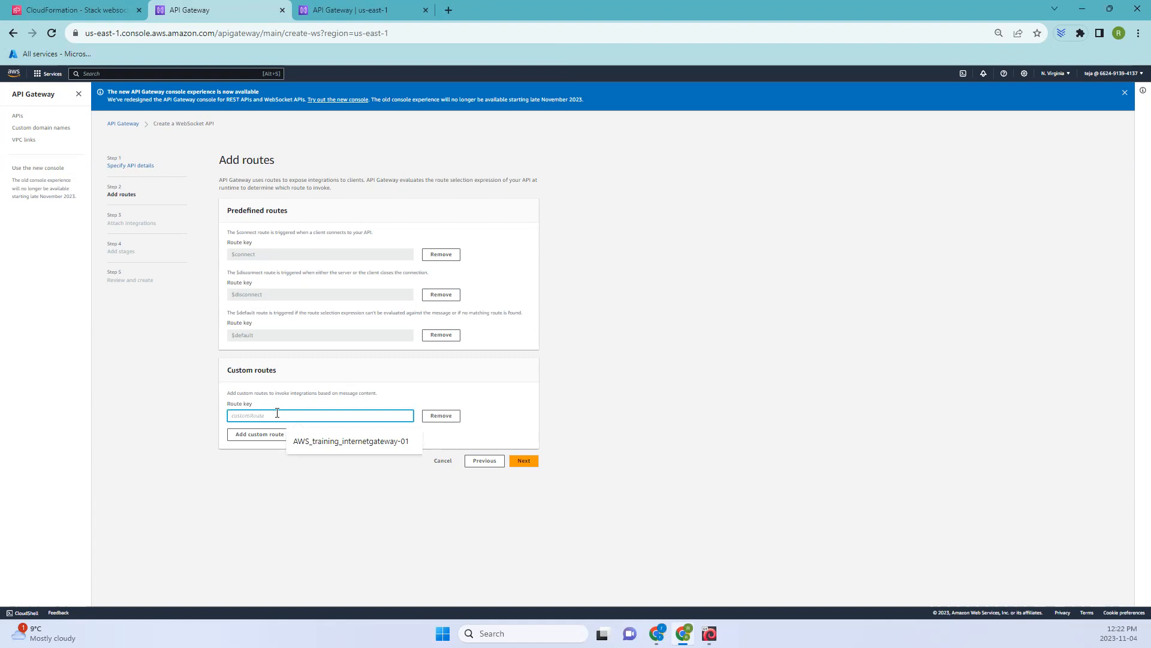
pyautogui.write('sendmessage')
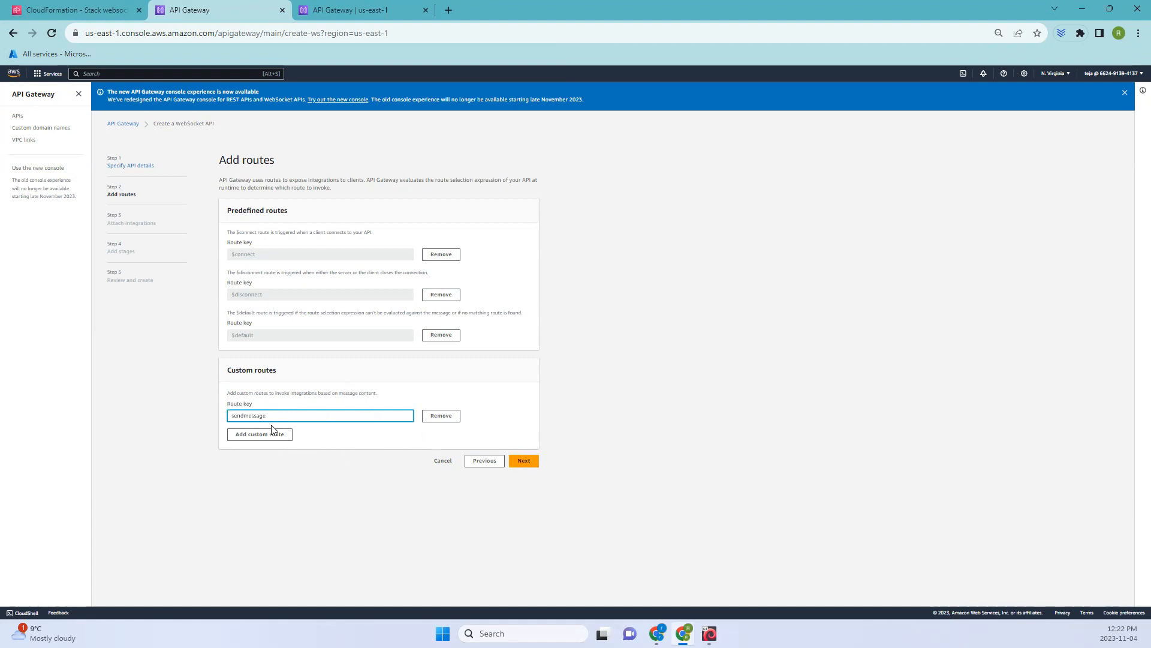
pyautogui.click(527, 467)
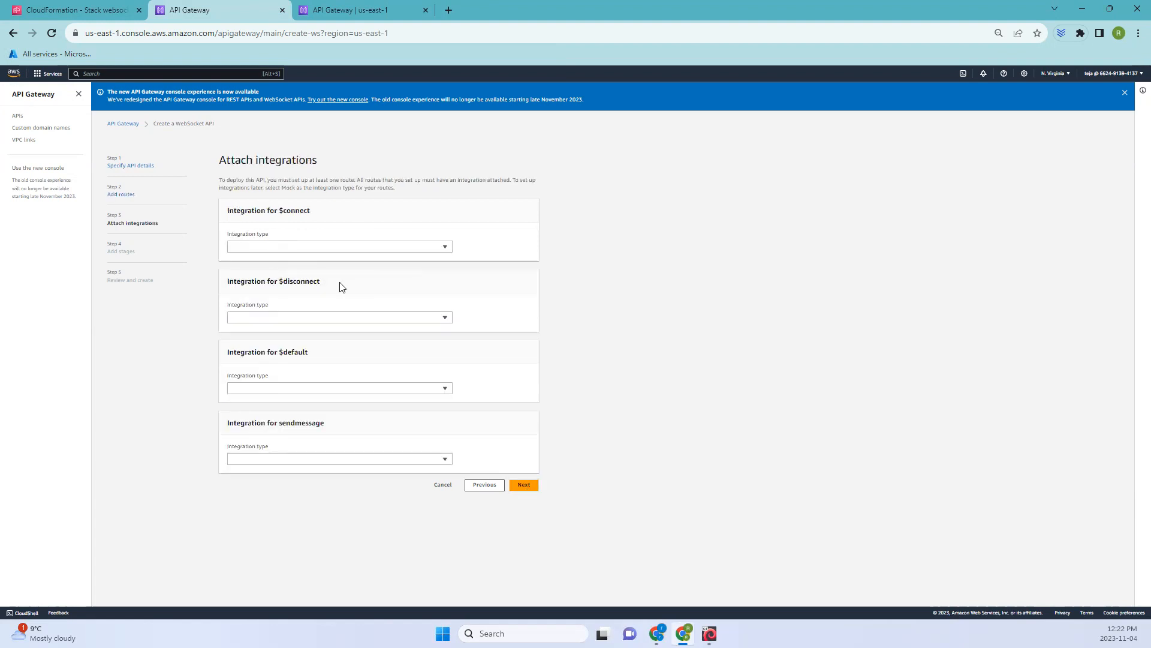
# Attach a Lambda integration to the $connect route, choosing the ConnectHandler function in us-east-1
pyautogui.click(267, 247)
pyautogui.click(258, 275)
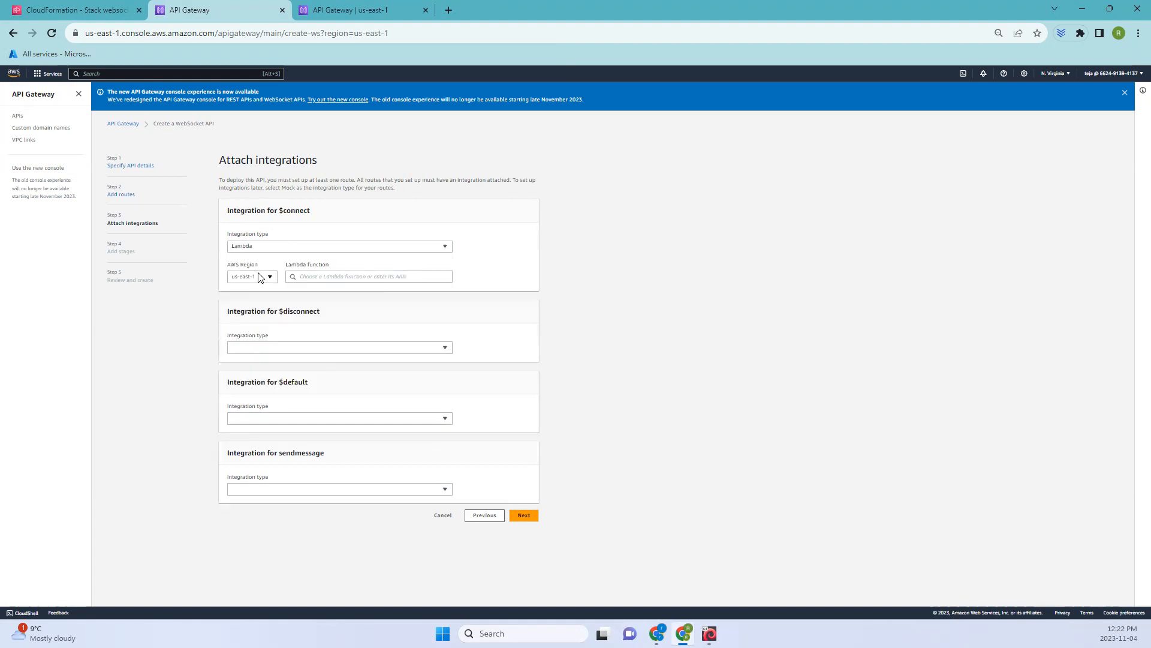
pyautogui.moveTo(240, 217); pyautogui.dragTo(346, 219)
pyautogui.click(347, 276)
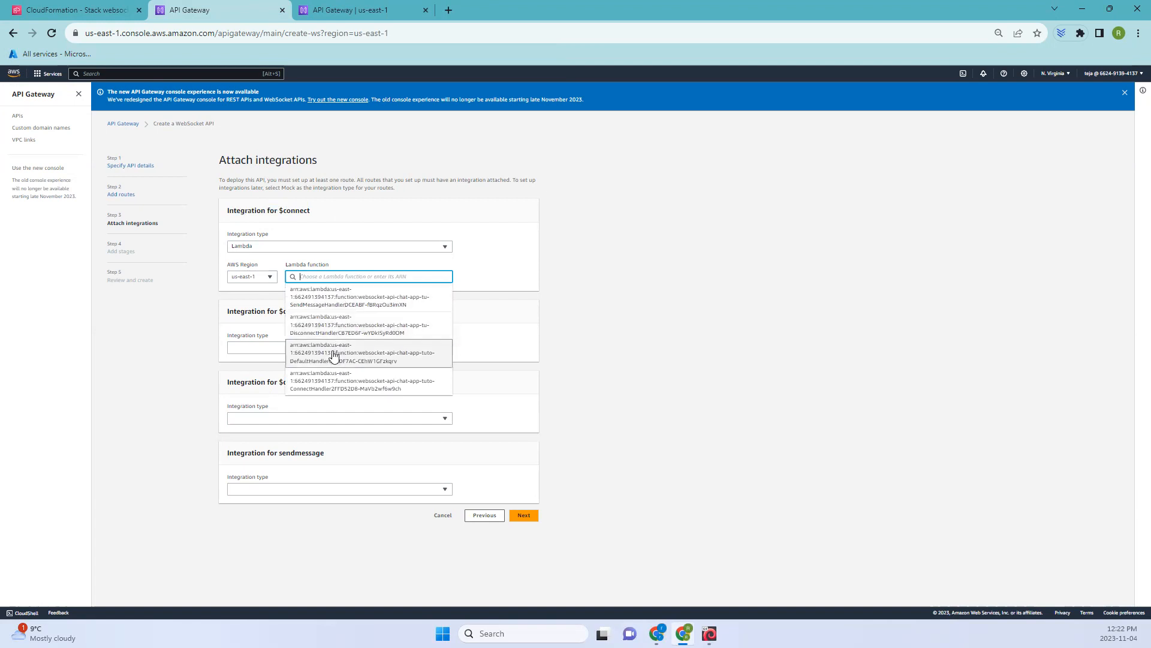
pyautogui.click(329, 381)
# Attach a Lambda integration to the $disconnect route, choosing the DisconnectHandler function in us-east-1
pyautogui.click(295, 350)
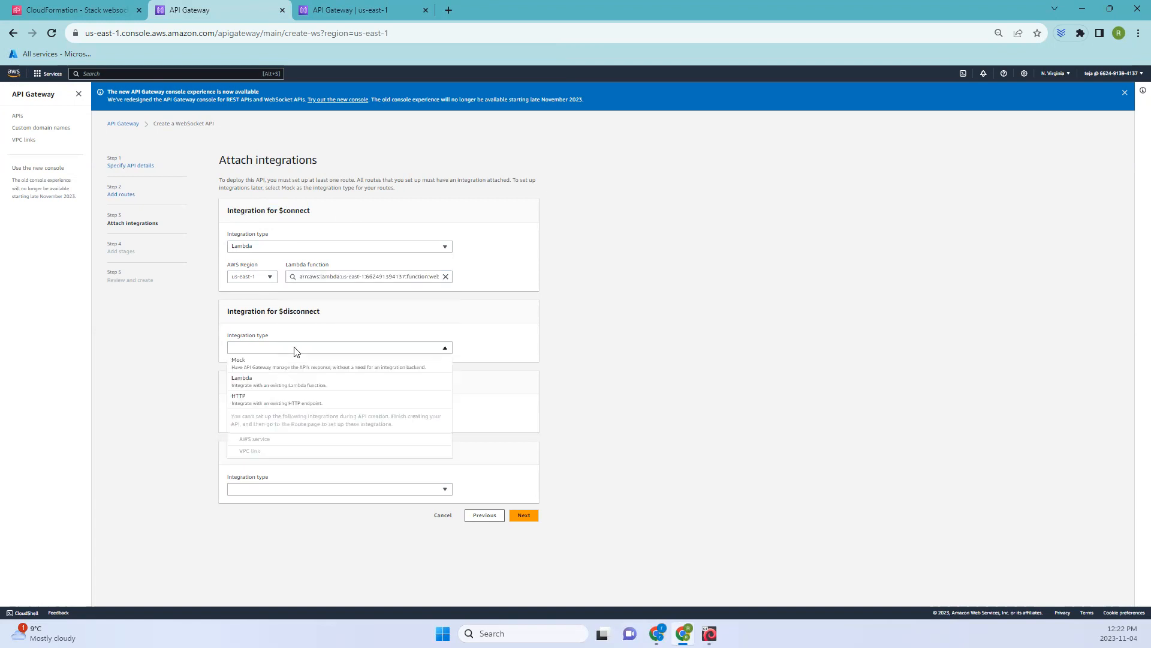
pyautogui.click(270, 380)
pyautogui.click(331, 377)
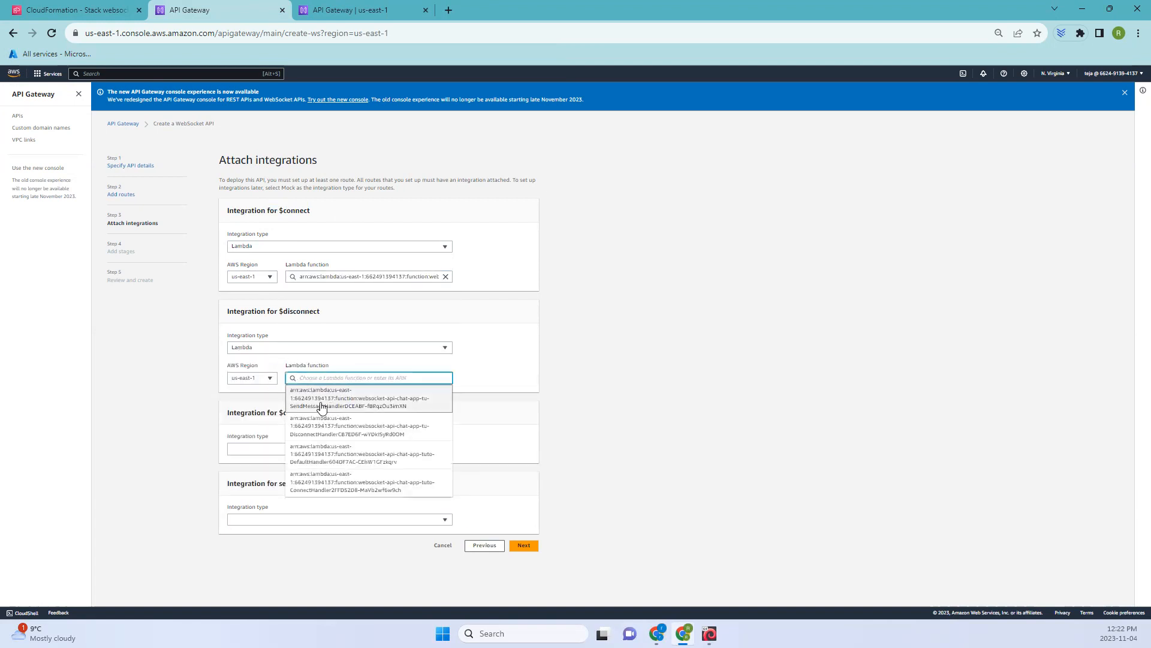
pyautogui.click(321, 430)
# Attach a Lambda integration to the $default route, choosing the DefaultHandler function in us-east-1
pyautogui.click(284, 450)
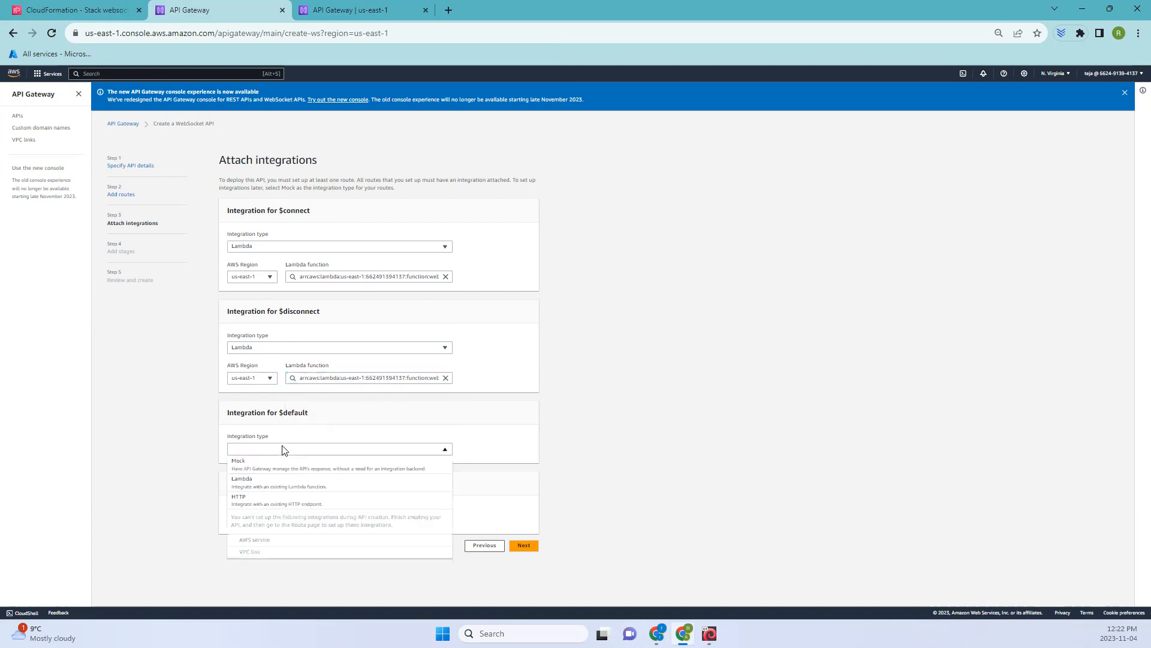
pyautogui.click(266, 479)
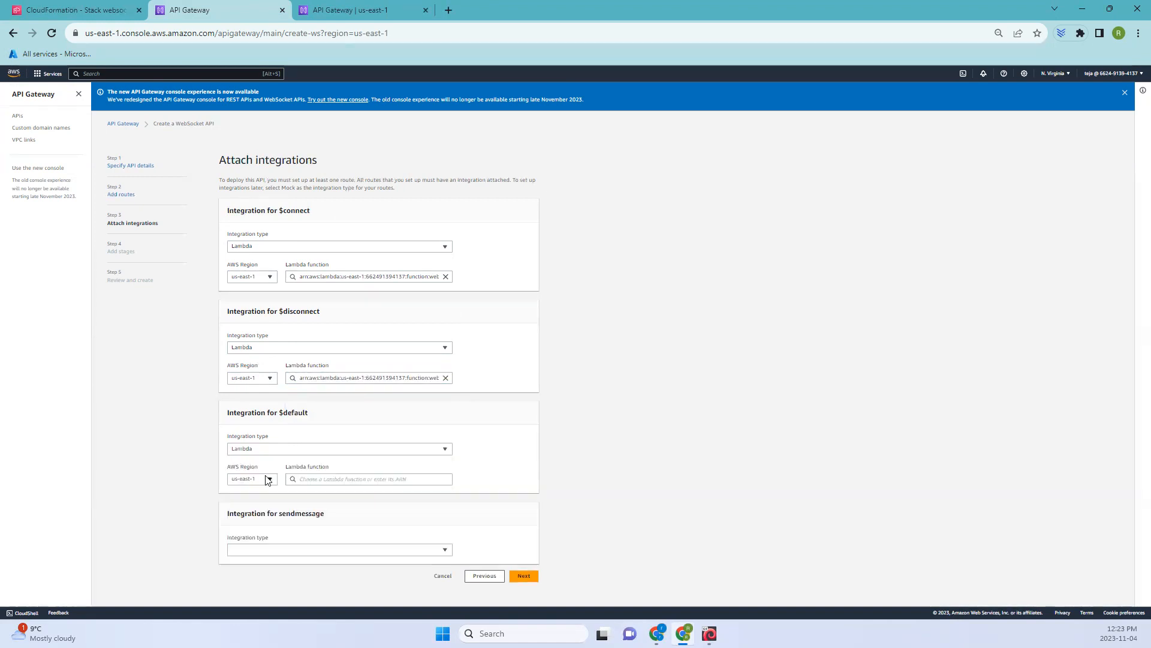
pyautogui.click(326, 479)
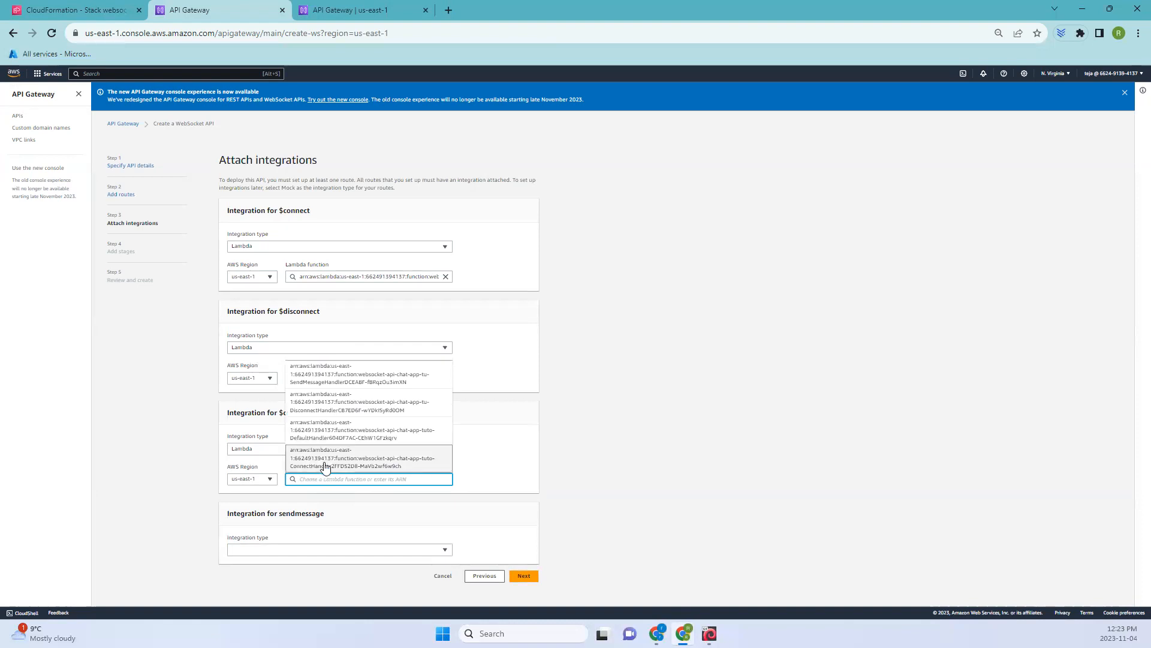
pyautogui.click(336, 437)
# Attach a Lambda integration to the sendmessage route, choosing the SendMessageHandler function in us-east-1
pyautogui.click(316, 548)
pyautogui.click(292, 471)
pyautogui.scroll(-1, 313, 519)
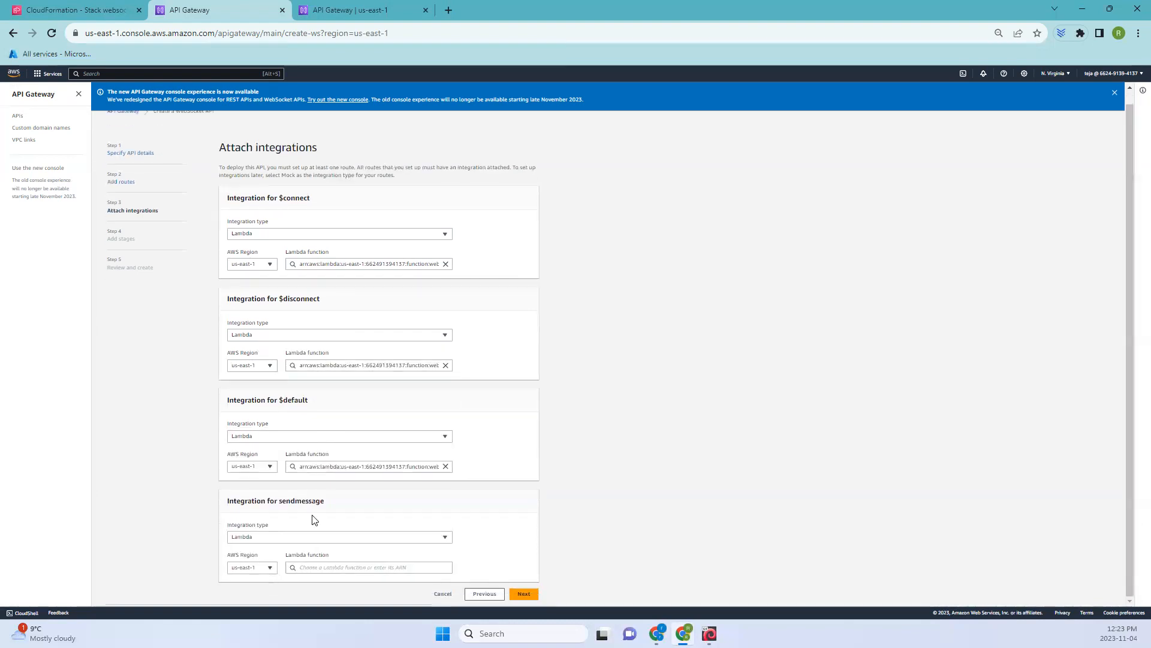
pyautogui.click(316, 565)
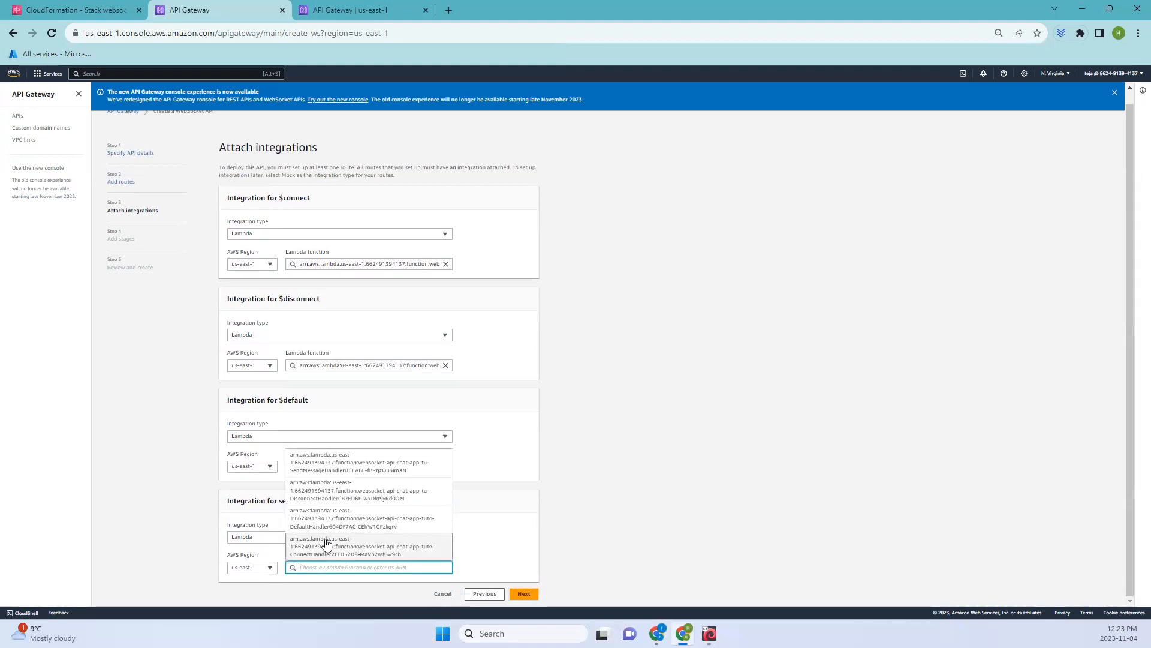
pyautogui.click(339, 468)
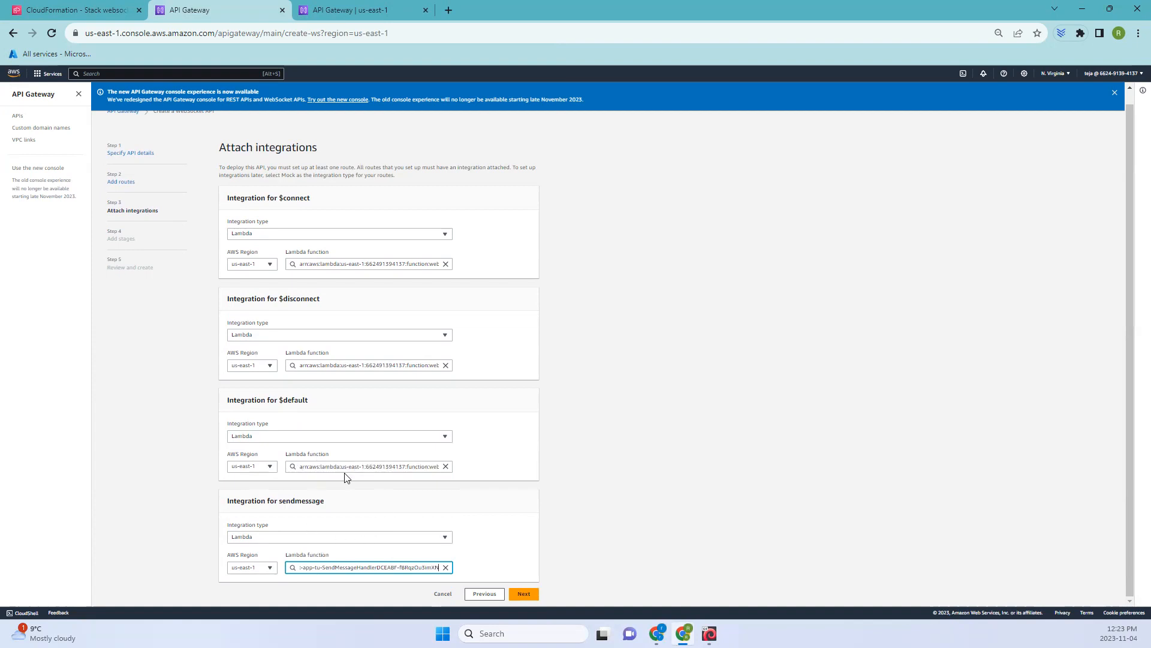
# Continue with the production stage and review the API details, routes, integrations and stages
pyautogui.click(527, 594)
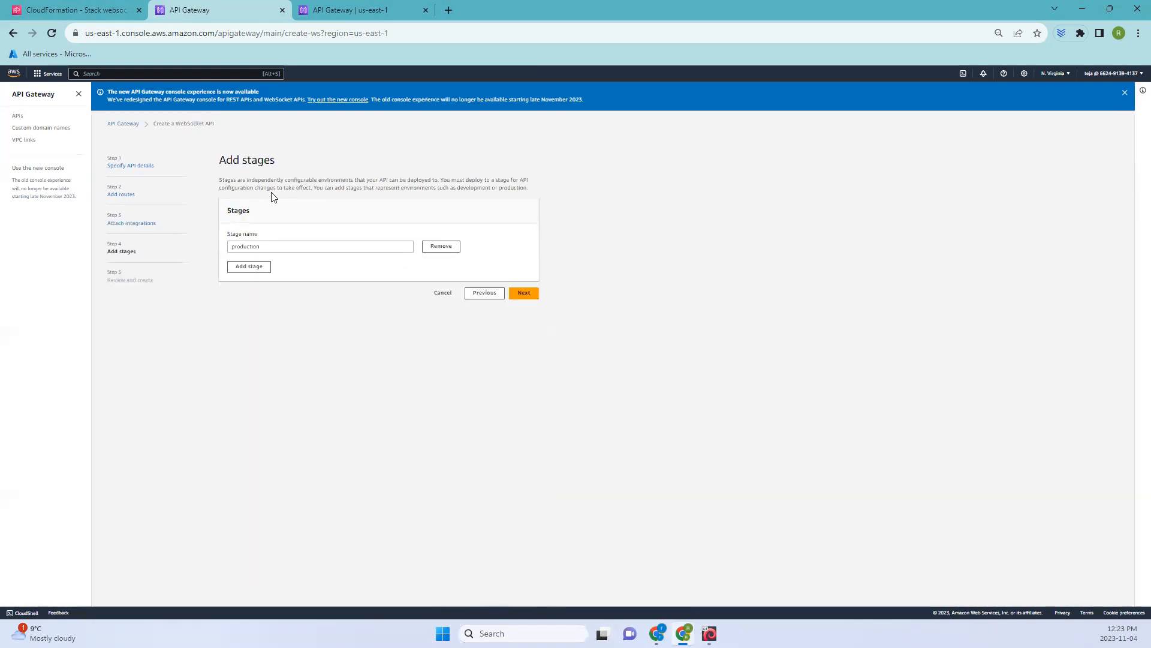
pyautogui.click(524, 293)
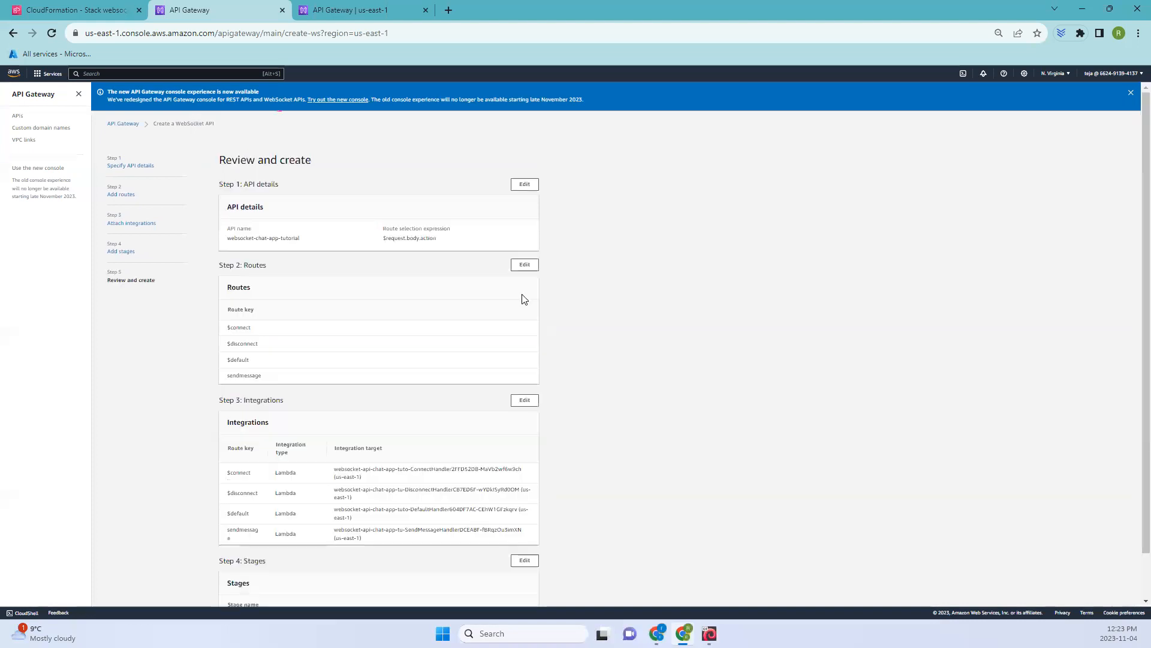
pyautogui.scroll(-1, 418, 447)
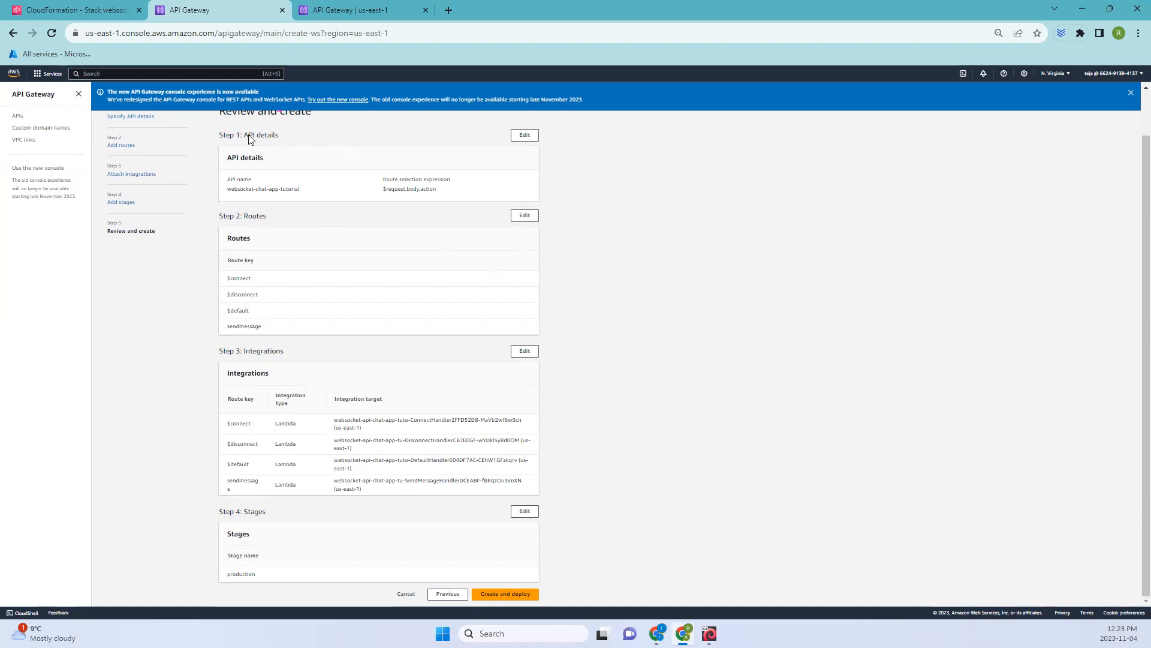
# Locate the deployed API's production WebSocket URL, and examine the wscat sessions using it in the Kali Linux virtual machine
pyautogui.click(337, 10)
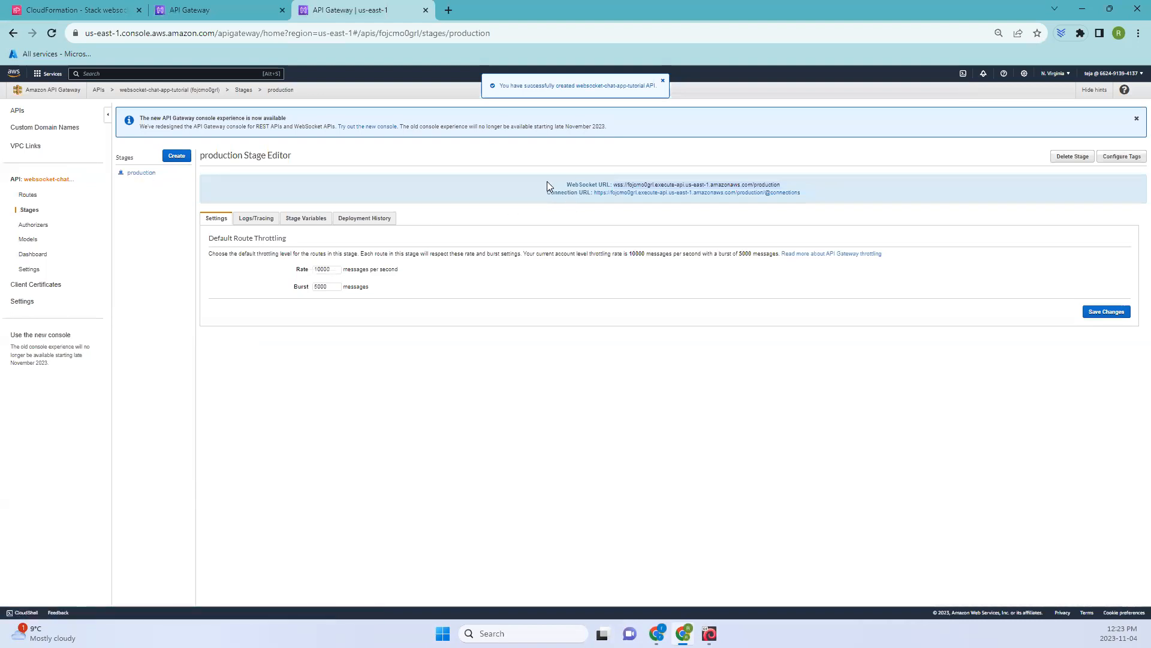
pyautogui.moveTo(625, 183); pyautogui.dragTo(785, 187)
pyautogui.click(709, 634)
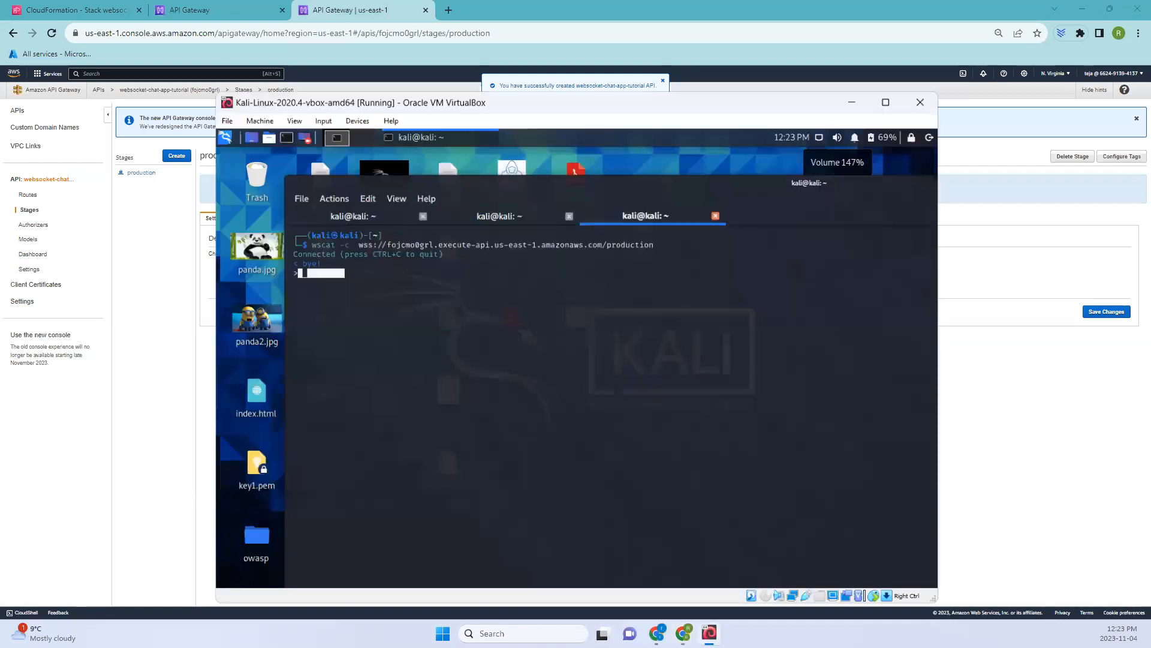
pyautogui.moveTo(350, 235); pyautogui.dragTo(653, 235)
pyautogui.click(351, 210)
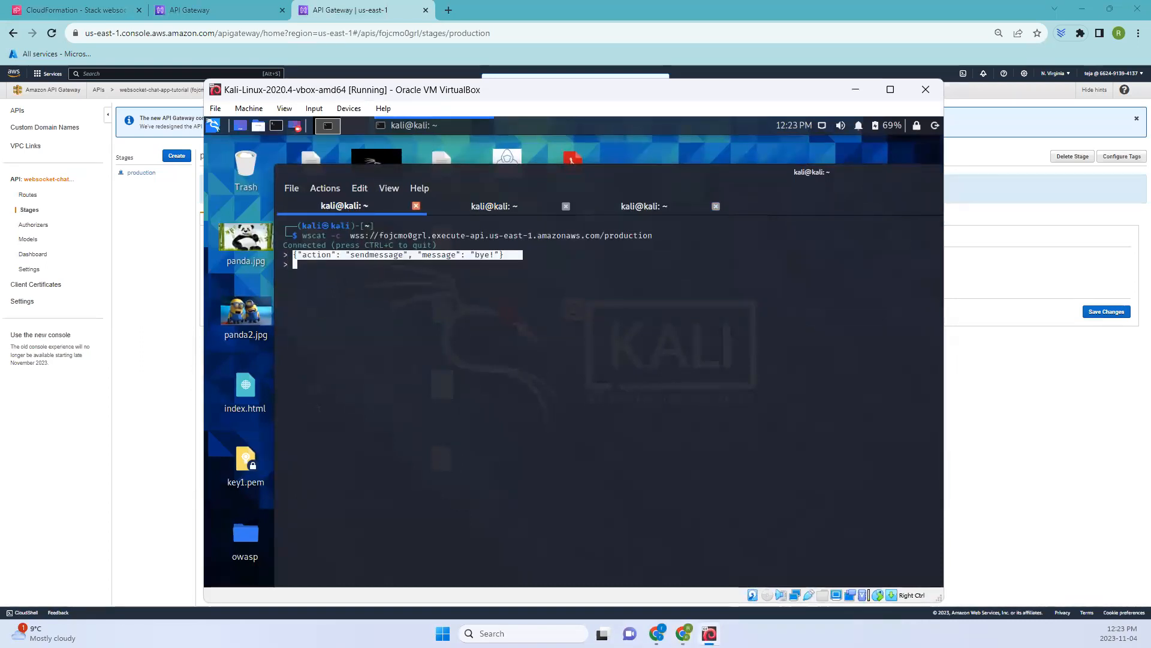
pyautogui.click(450, 288)
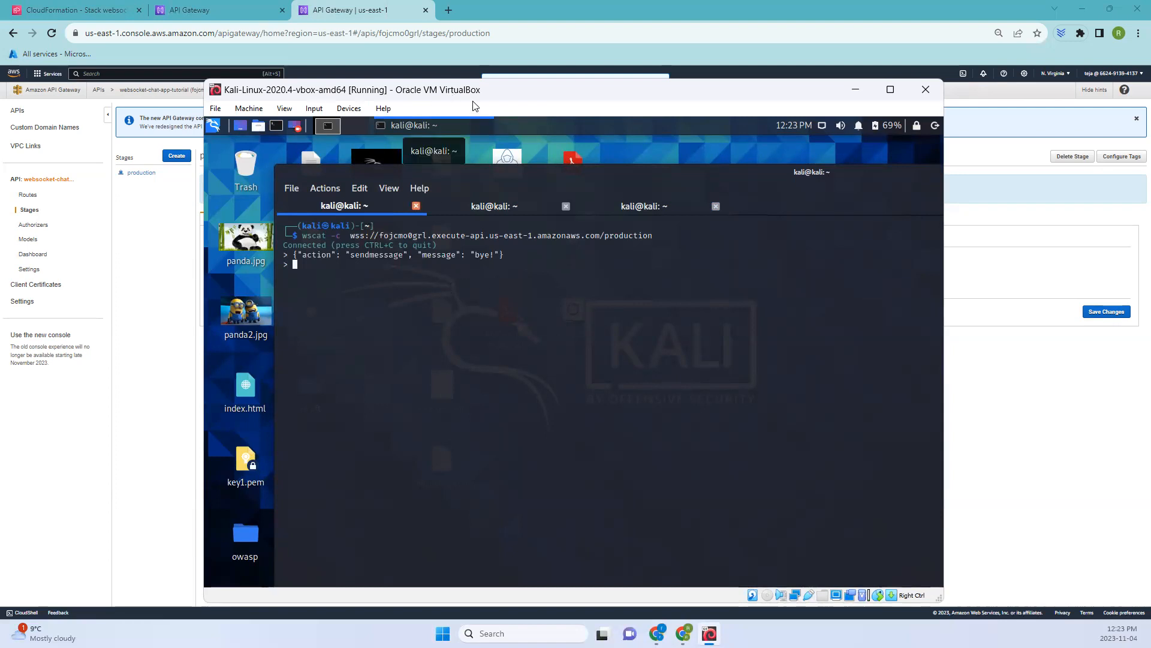
# Send the plain message test through the first terminal's wscat connection, highlight the reply, and end the connection
pyautogui.moveTo(473, 95); pyautogui.dragTo(537, 137)
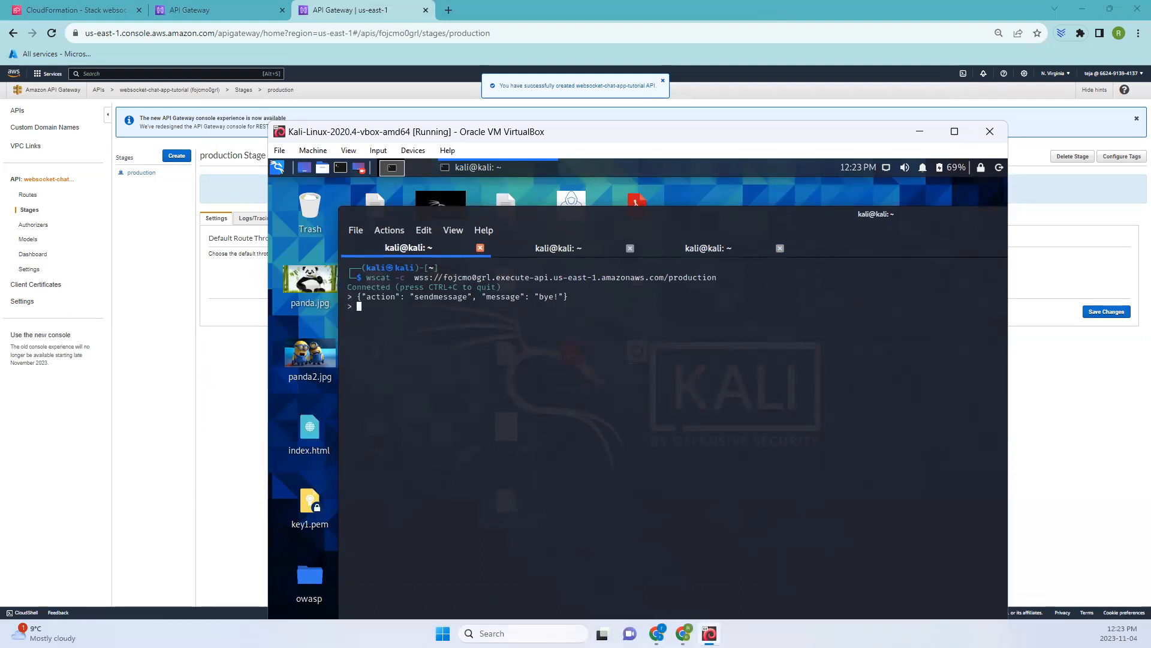
pyautogui.write('test')
pyautogui.press('Return')
pyautogui.moveTo(364, 320); pyautogui.dragTo(476, 328)
pyautogui.click(546, 385)
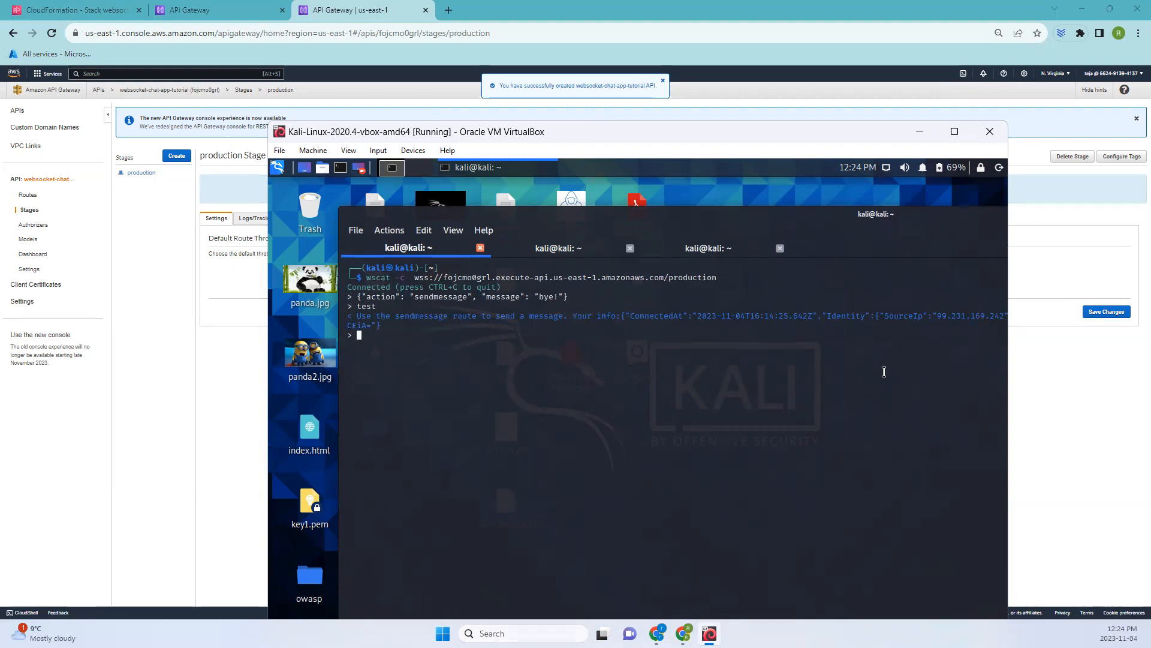
pyautogui.hotkey('ctrl', 'c')
pyautogui.moveTo(473, 337); pyautogui.dragTo(372, 321)
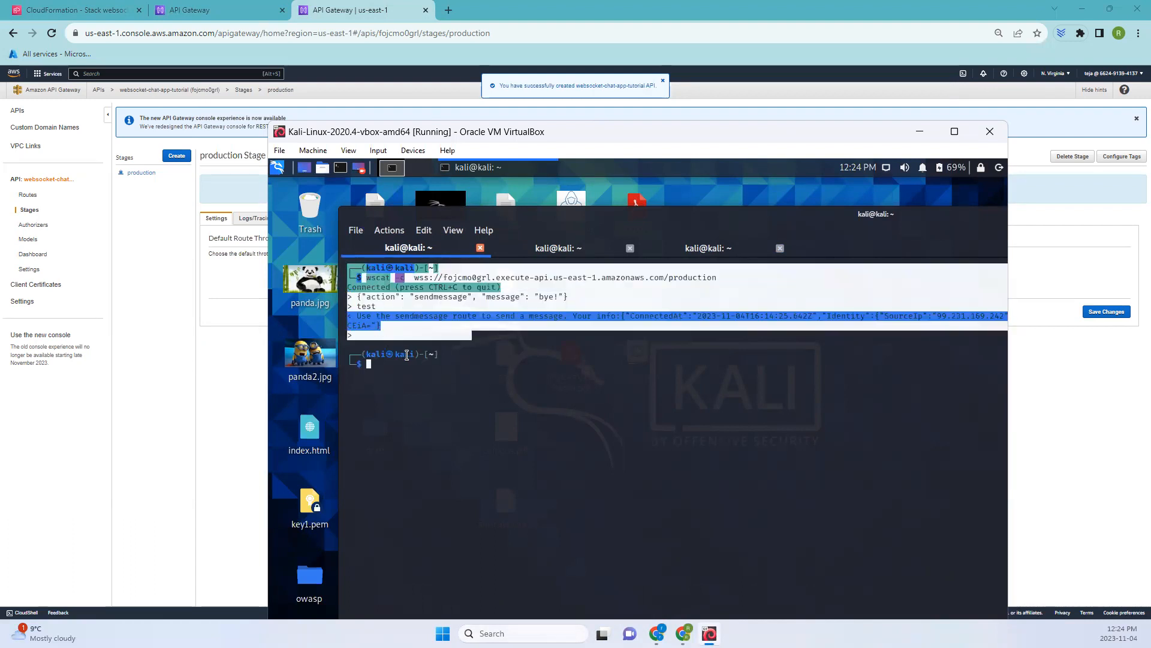